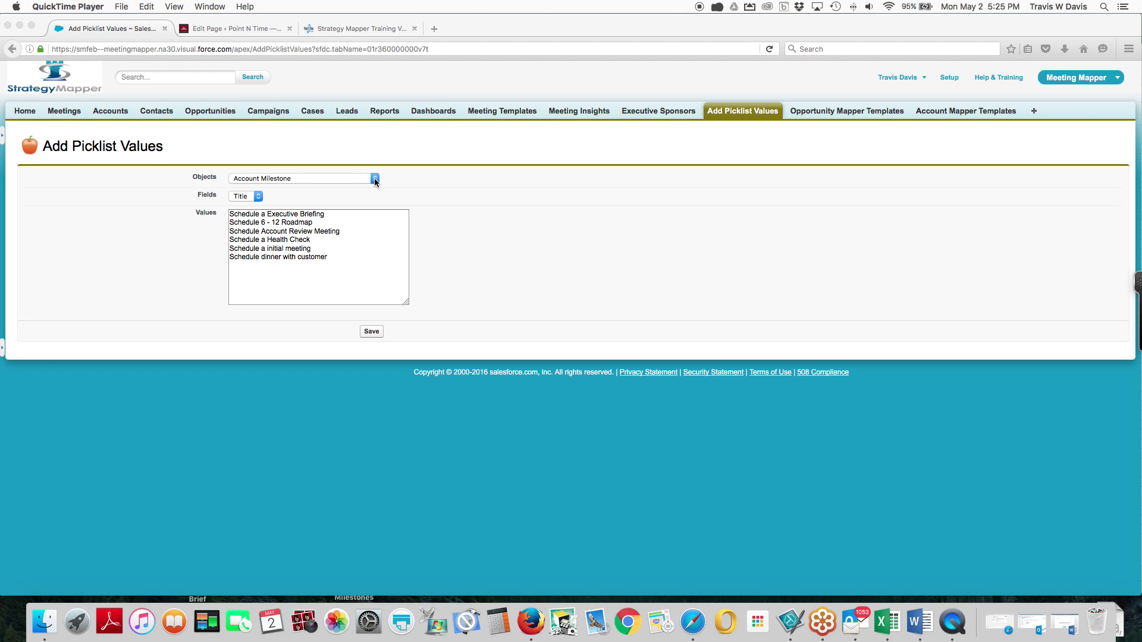
# Switch the object from Account Milestone to Actionable Intelligence and review the values of its Actions field.
pyautogui.click(260, 199)
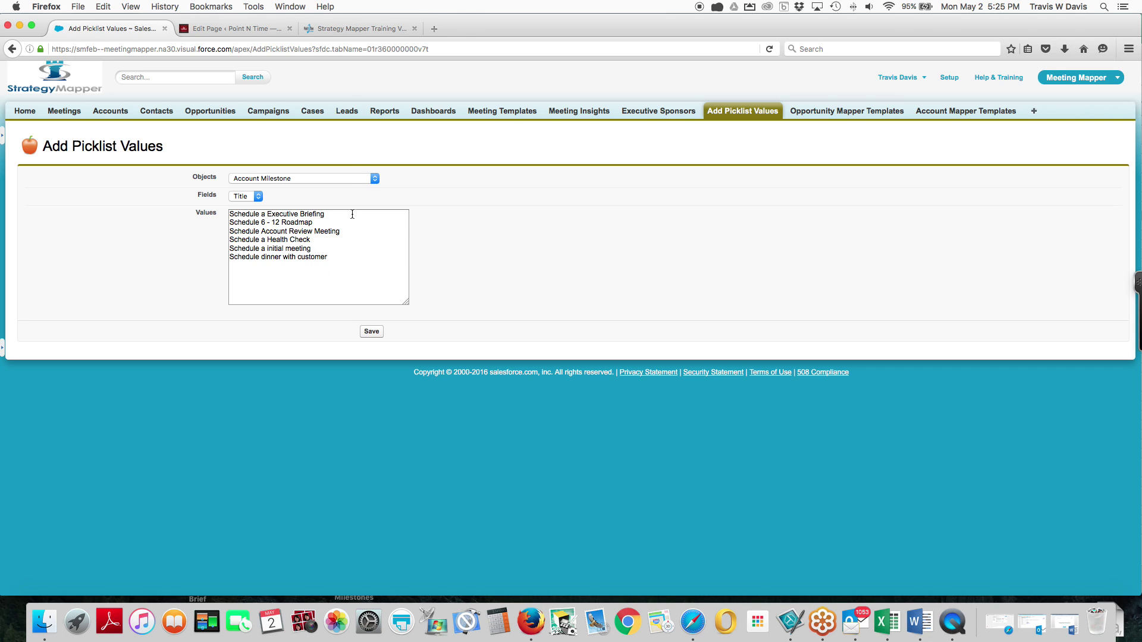
pyautogui.click(374, 179)
pyautogui.click(344, 197)
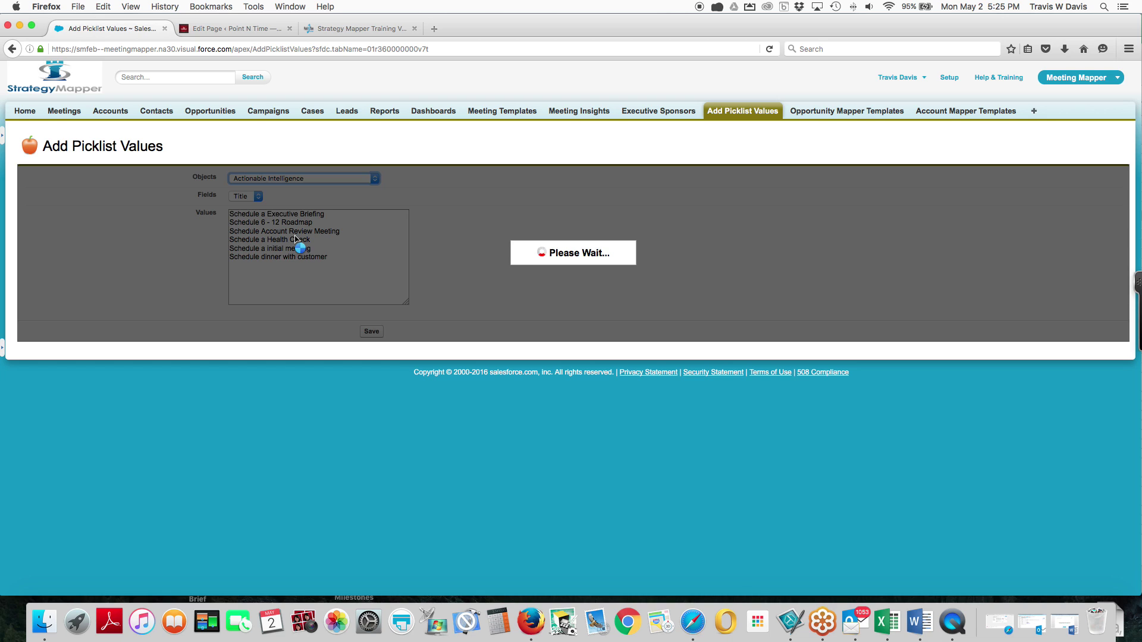
pyautogui.click(308, 197)
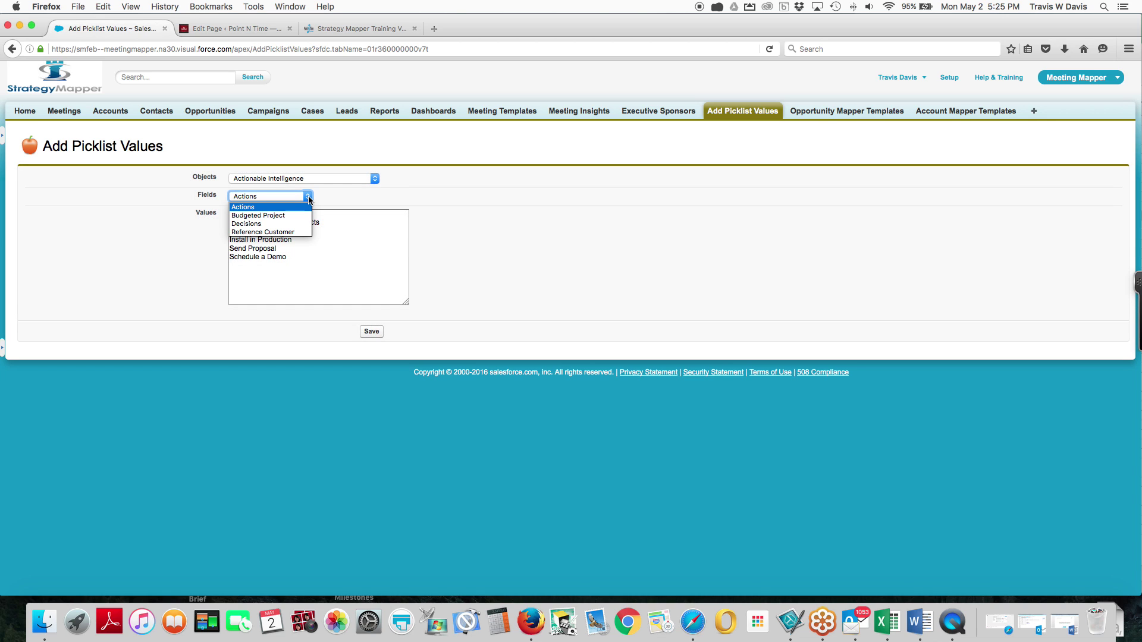
pyautogui.click(298, 210)
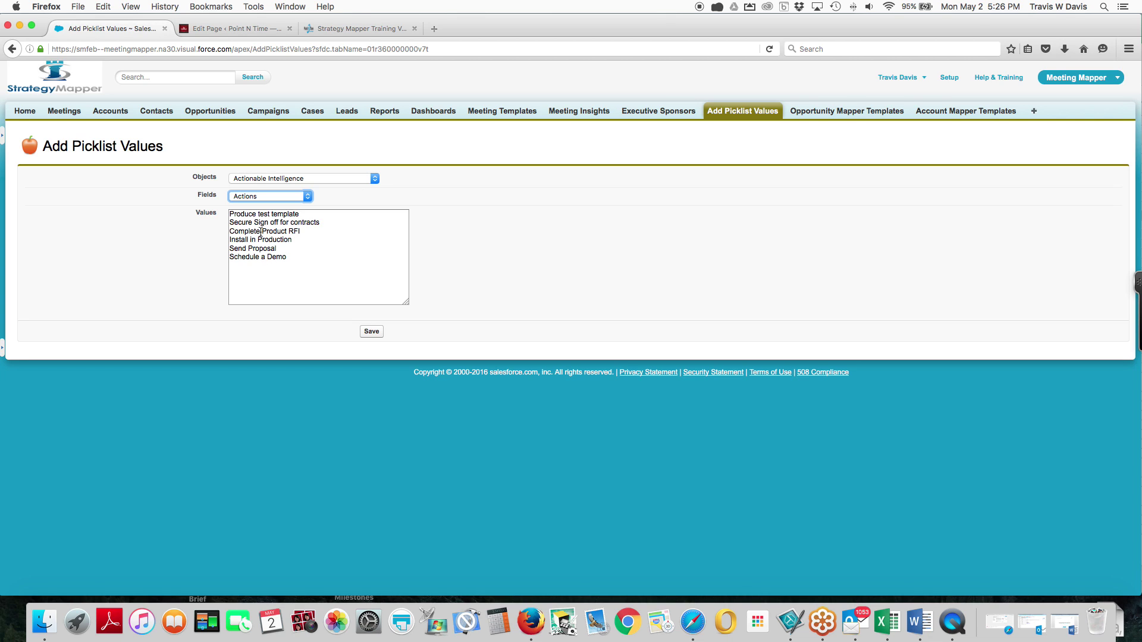
# Review the picklist values of Actionable Intelligence's Budgeted Project, Decisions and Reference Customer fields in turn.
pyautogui.click(303, 198)
pyautogui.click(288, 215)
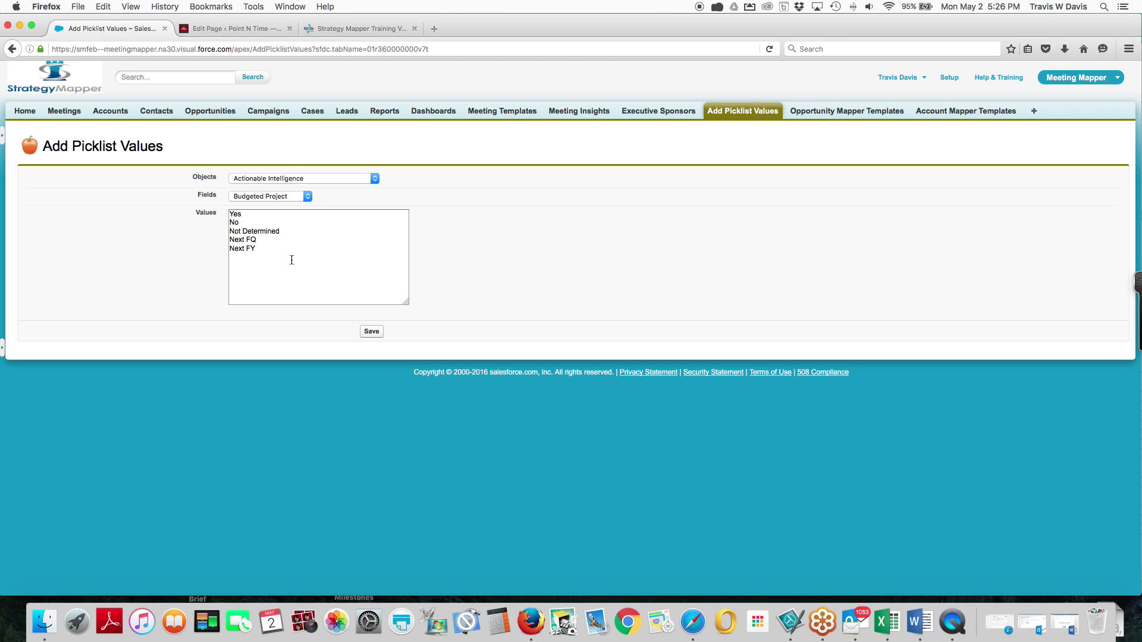
pyautogui.click(309, 196)
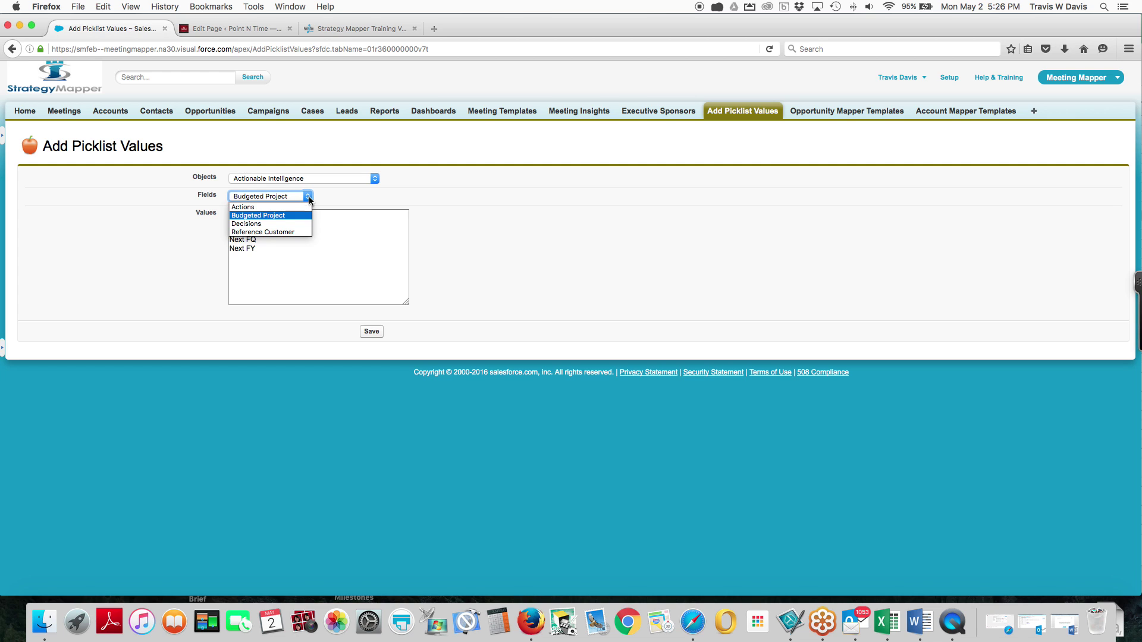
pyautogui.click(297, 227)
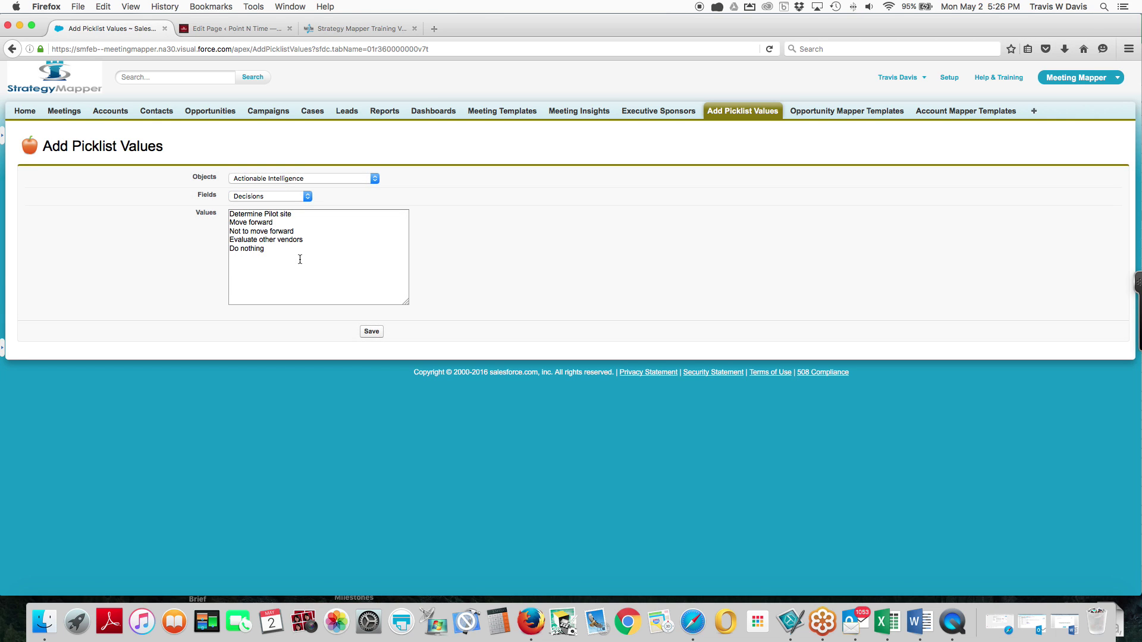
pyautogui.click(303, 197)
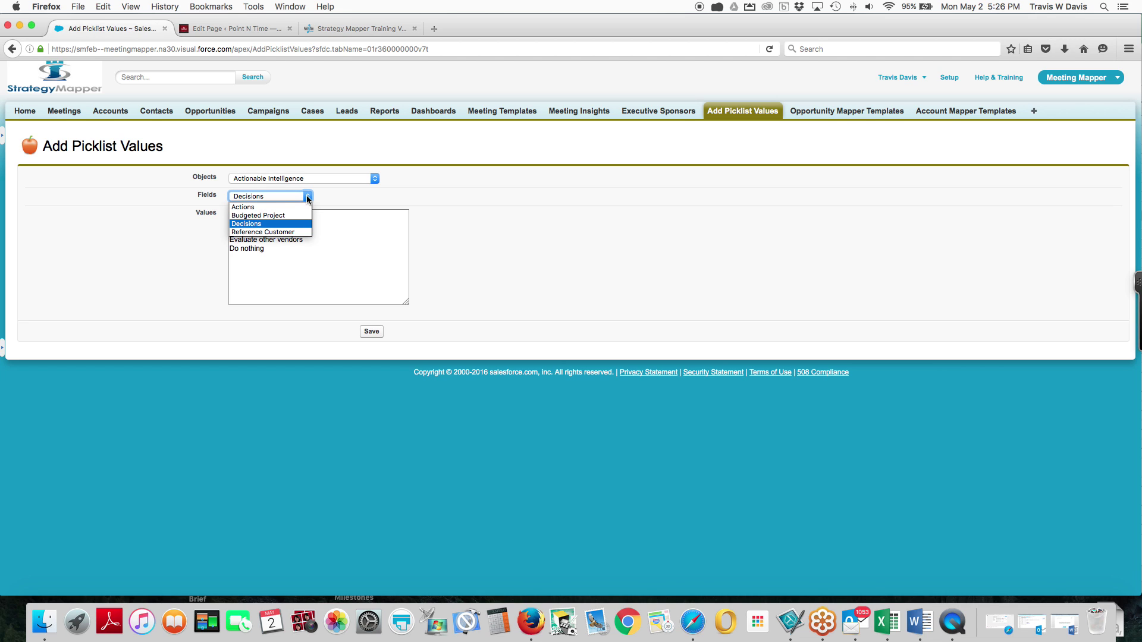
pyautogui.click(292, 232)
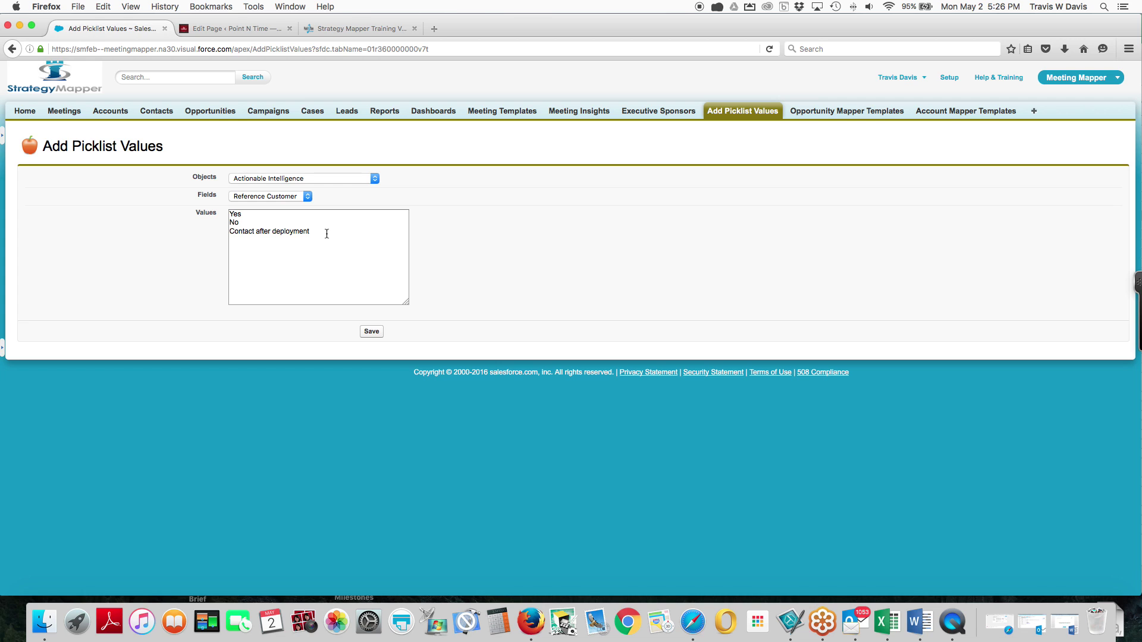
# Select the Meeting Attendee Event object and review the picklist values of its Type field.
pyautogui.click(374, 178)
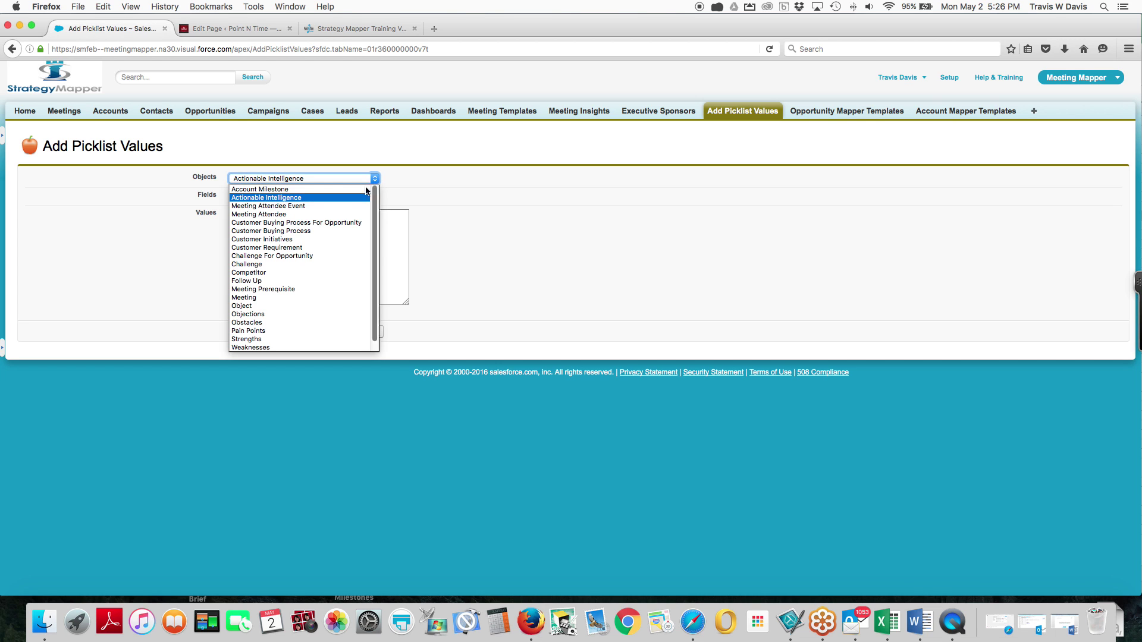
pyautogui.click(330, 206)
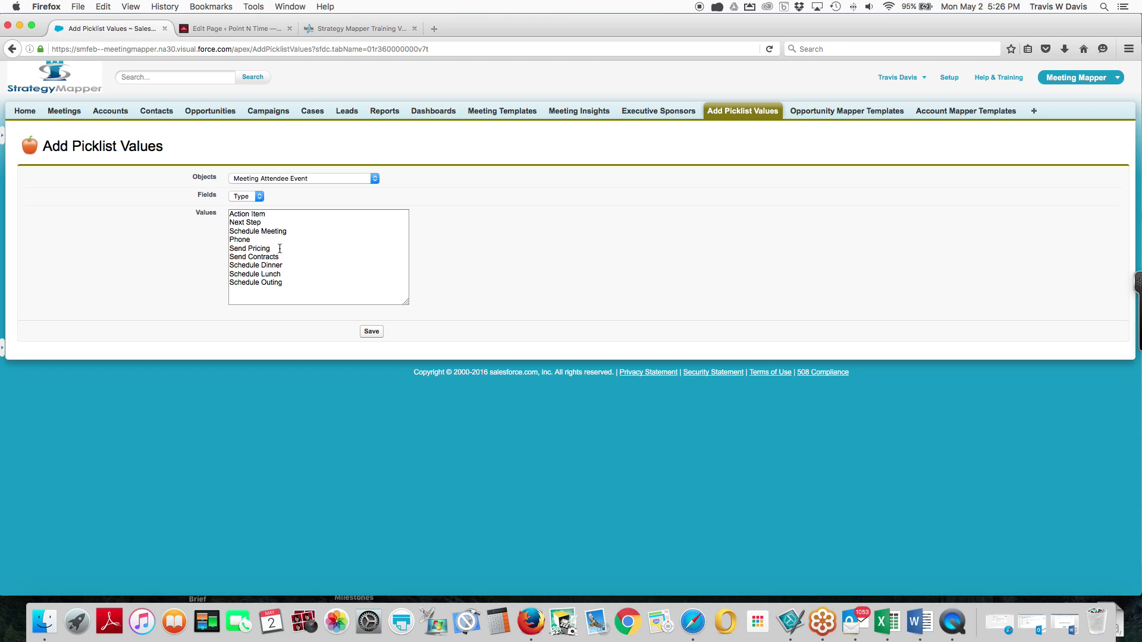
pyautogui.click(260, 196)
# Select the Meeting Attendee object and review the values of its Defined Against and Level of participation fields.
pyautogui.click(375, 180)
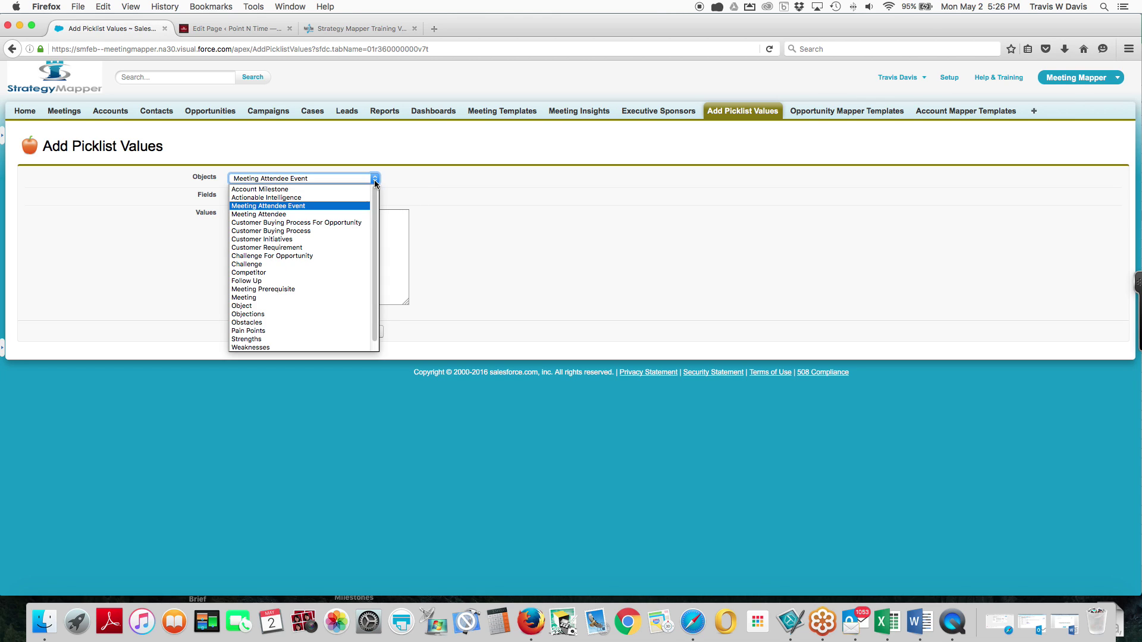
pyautogui.click(356, 213)
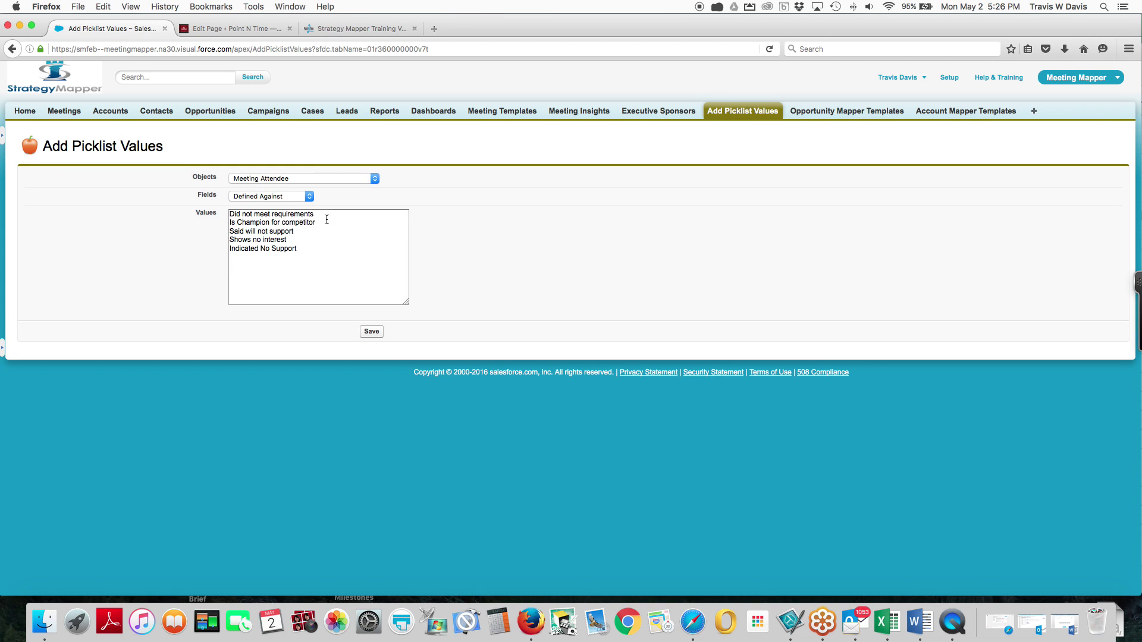
pyautogui.click(310, 198)
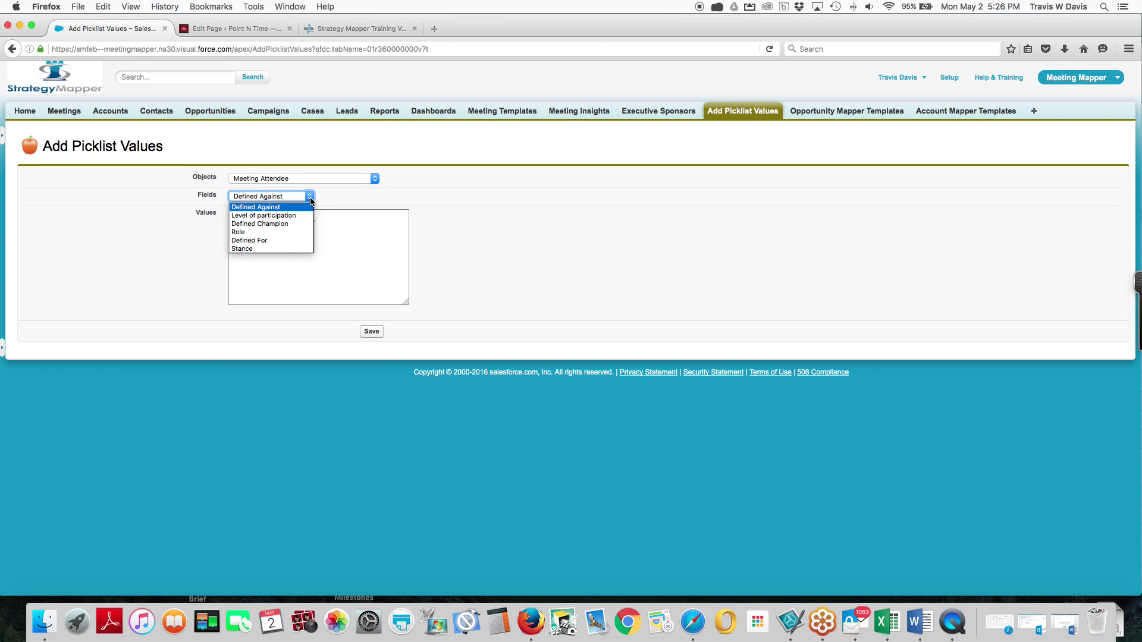
pyautogui.click(310, 198)
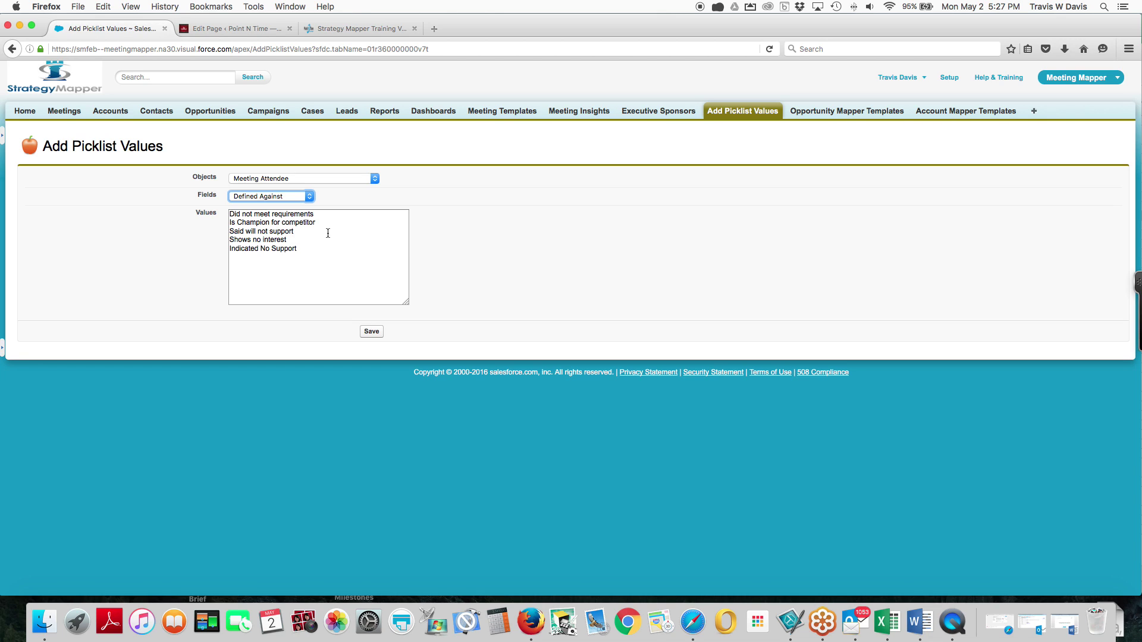
pyautogui.click(309, 197)
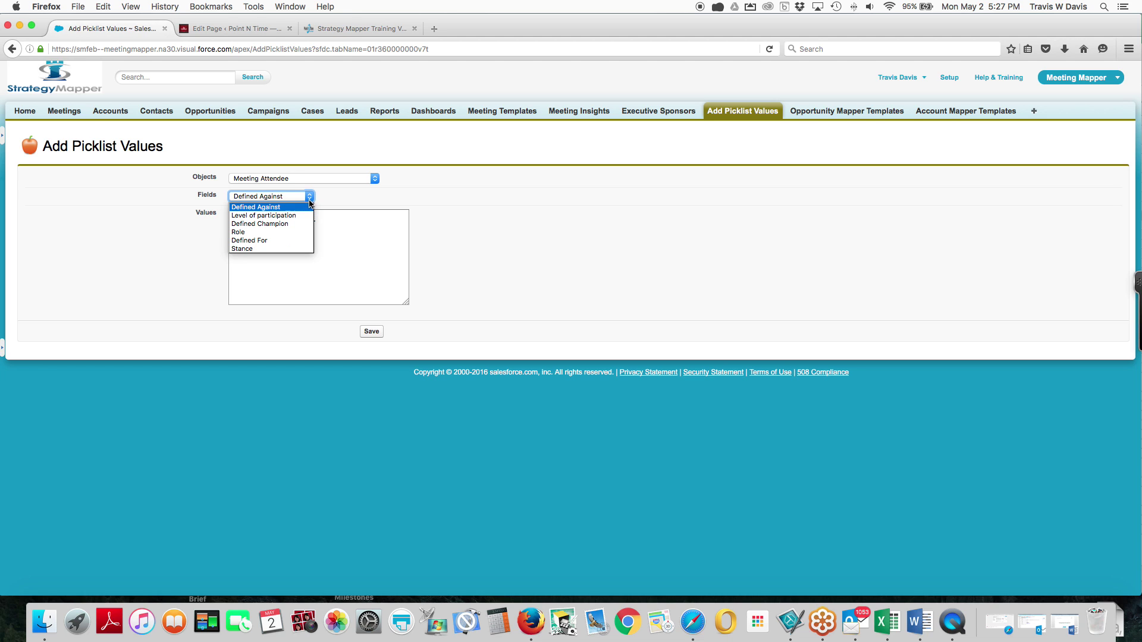
pyautogui.click(302, 217)
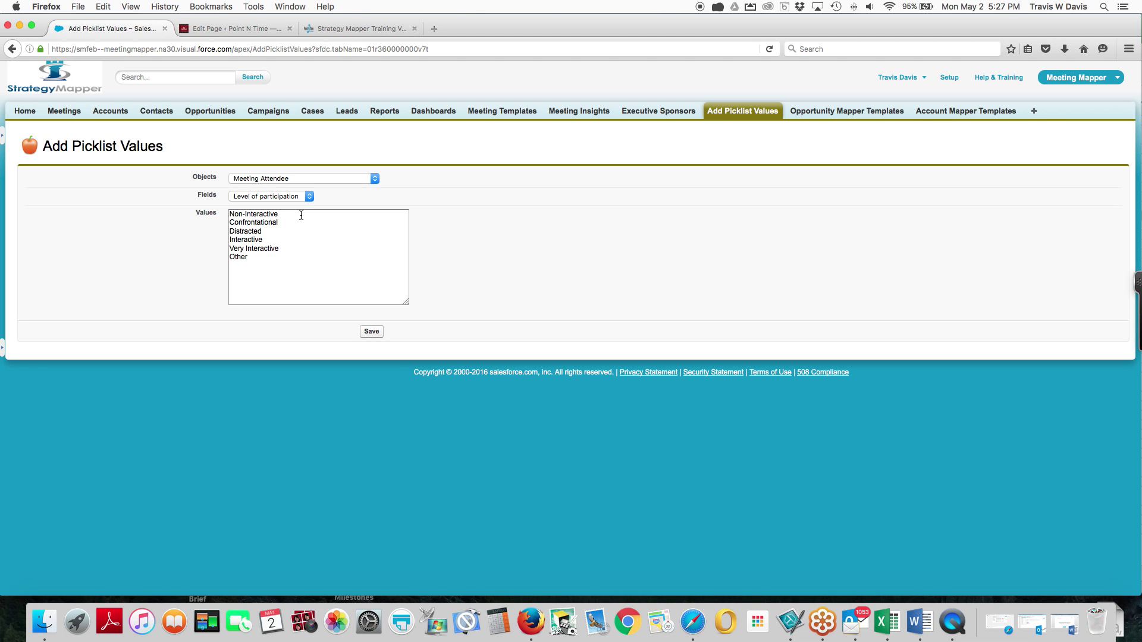
# Review the picklist values of Meeting Attendee's Defined Champion and Role fields.
pyautogui.click(309, 197)
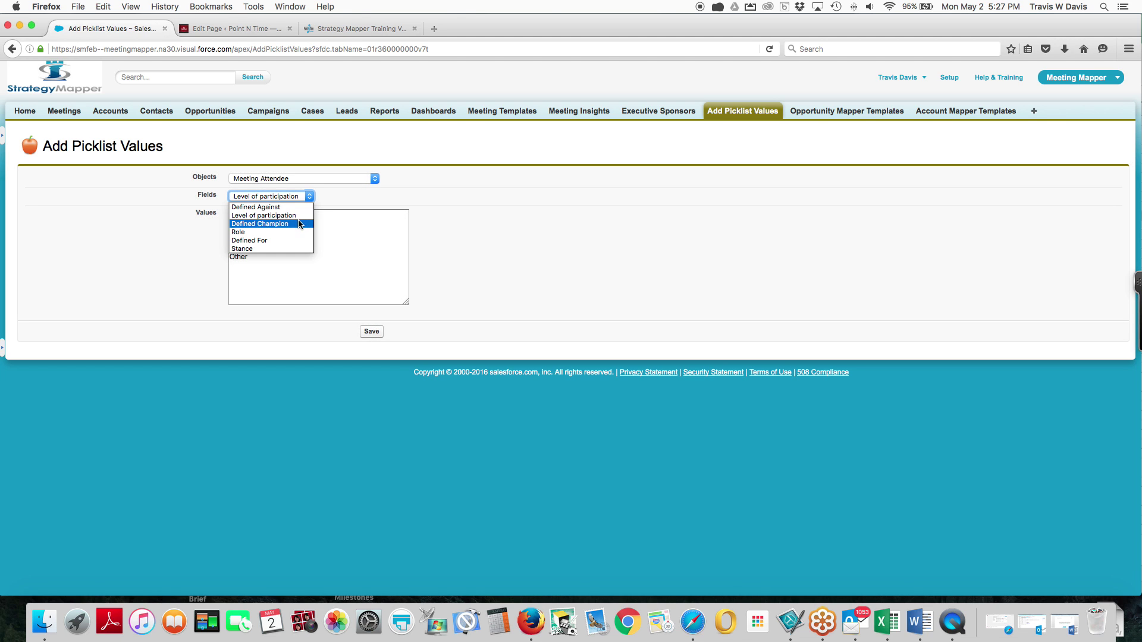
pyautogui.click(300, 225)
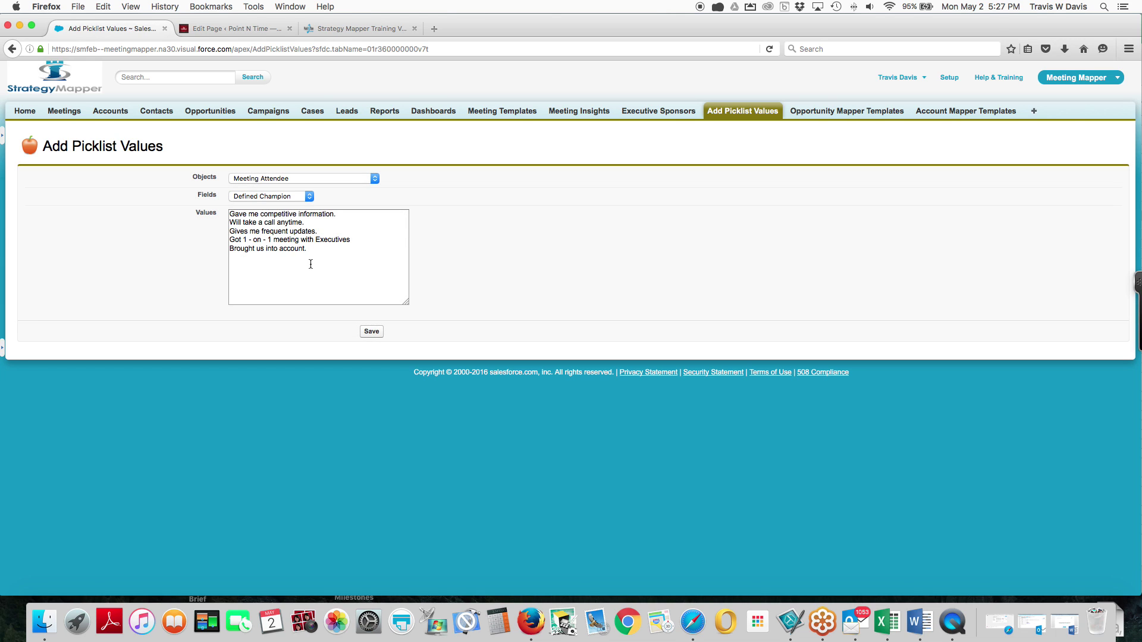
pyautogui.click(309, 197)
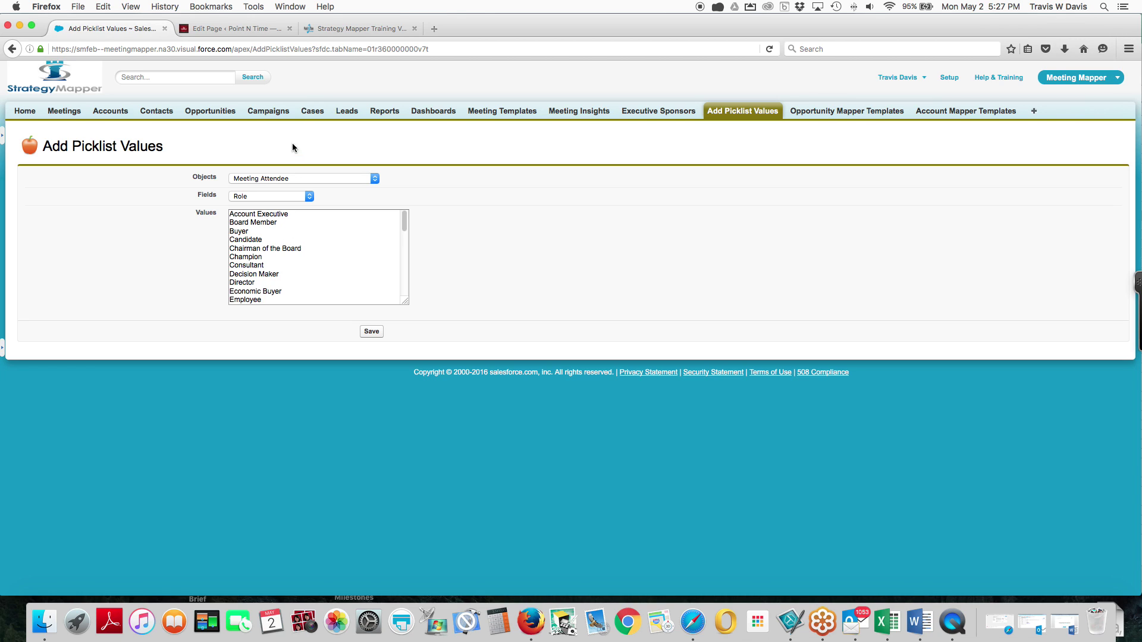
# Review the picklist values of Meeting Attendee's Defined For and Stance fields.
pyautogui.click(308, 196)
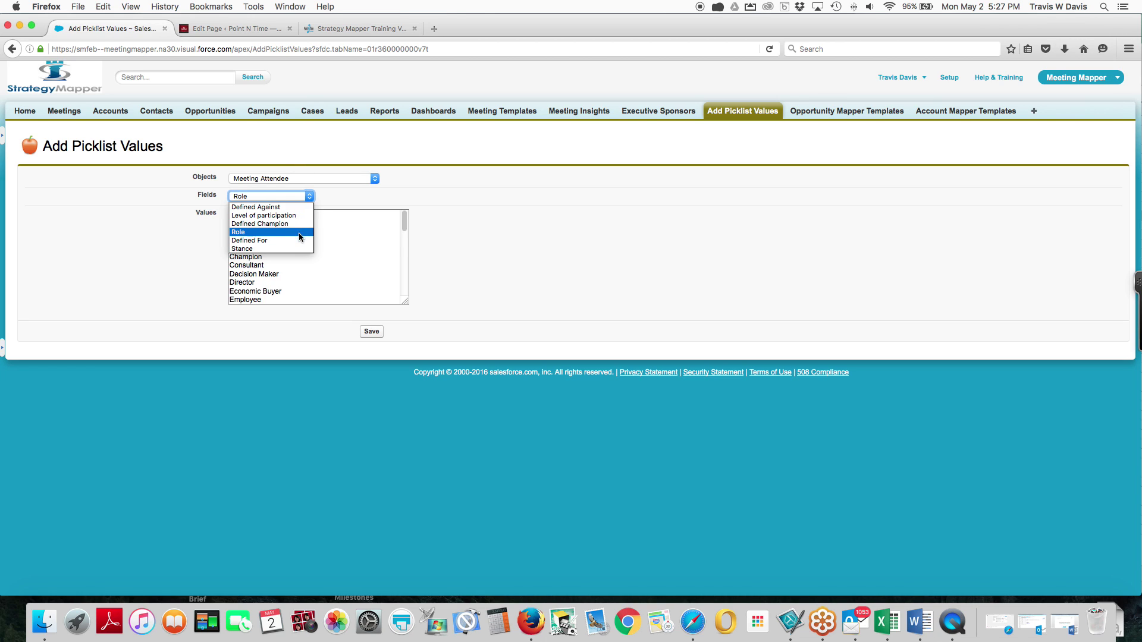
pyautogui.click(290, 241)
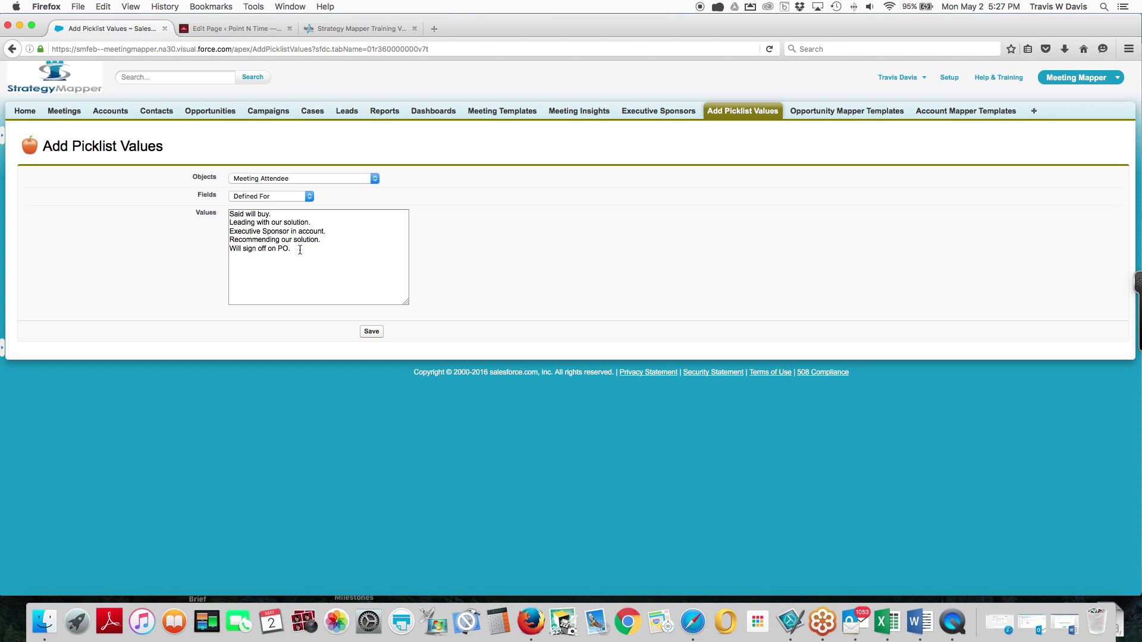
pyautogui.click(309, 196)
pyautogui.click(282, 250)
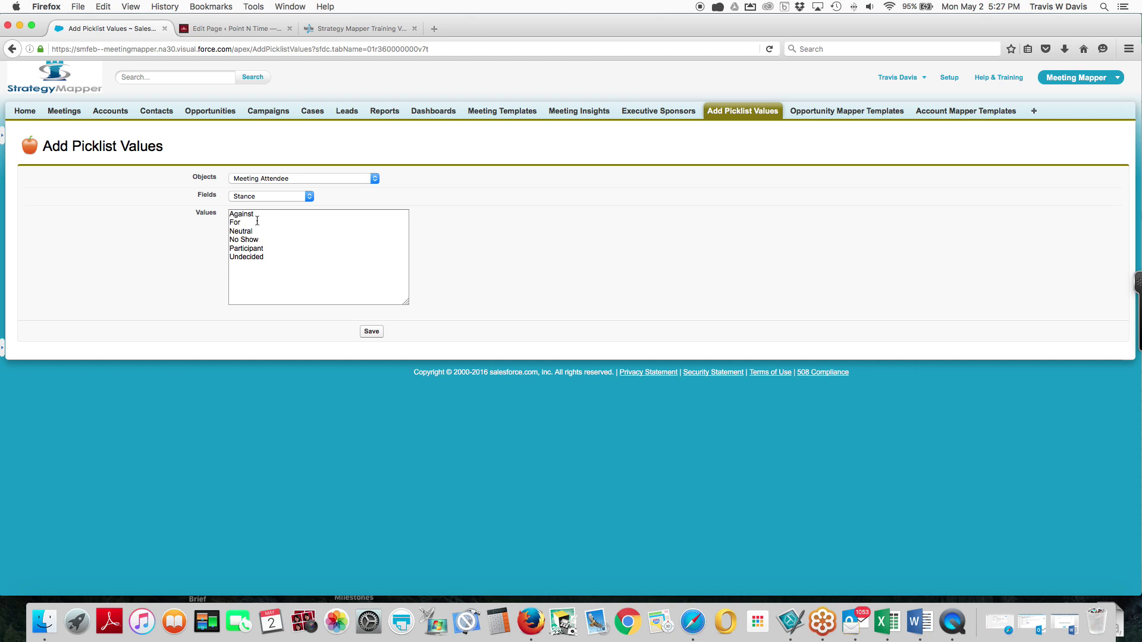
pyautogui.click(272, 255)
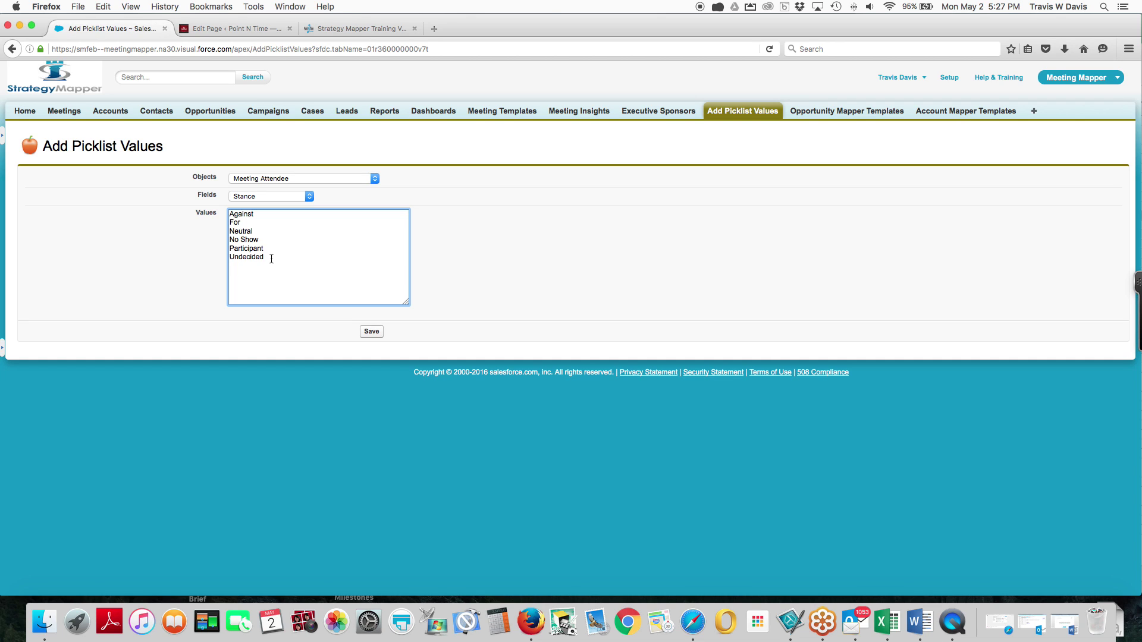
# Review the Process field values of the Customer Buying Process For Opportunity object and the Customer Buying Process object.
pyautogui.click(375, 180)
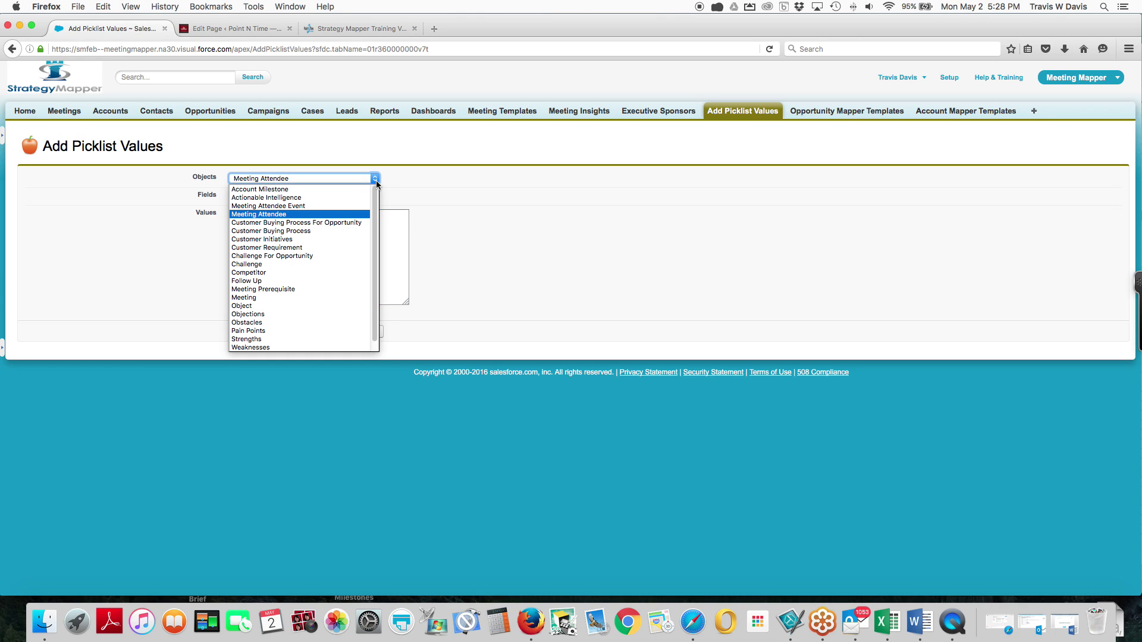
pyautogui.click(355, 222)
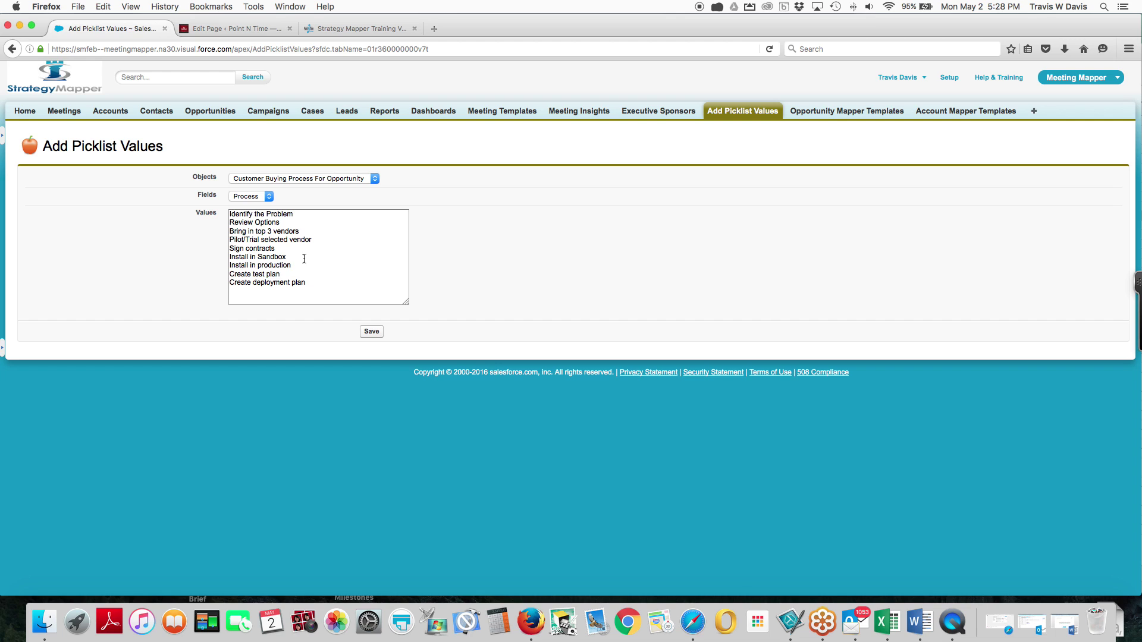
pyautogui.click(364, 179)
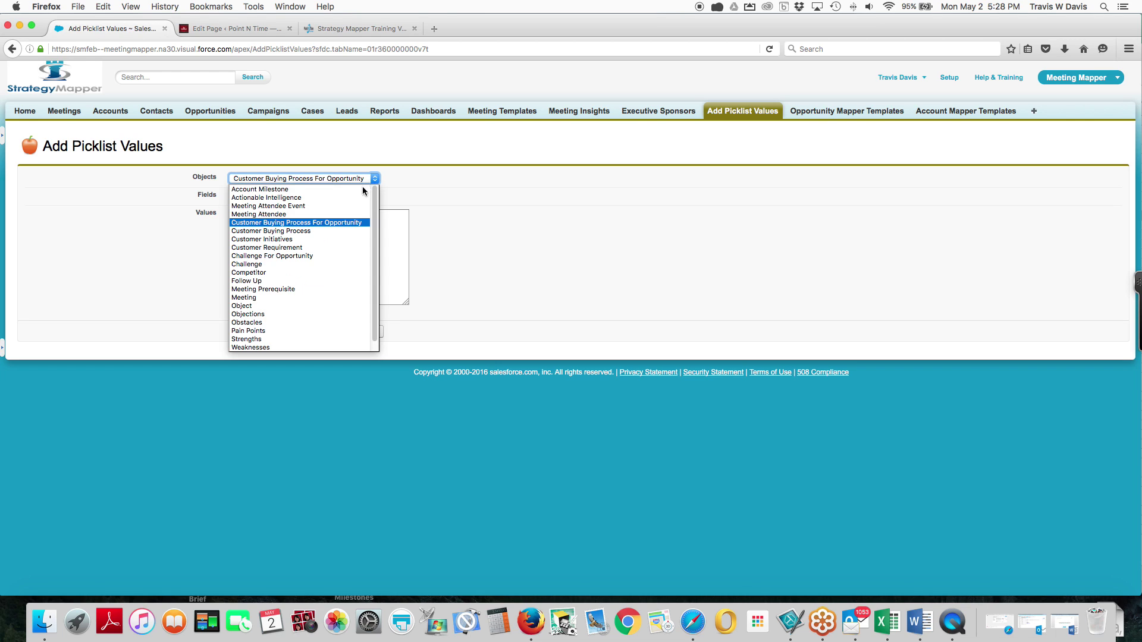
pyautogui.click(320, 231)
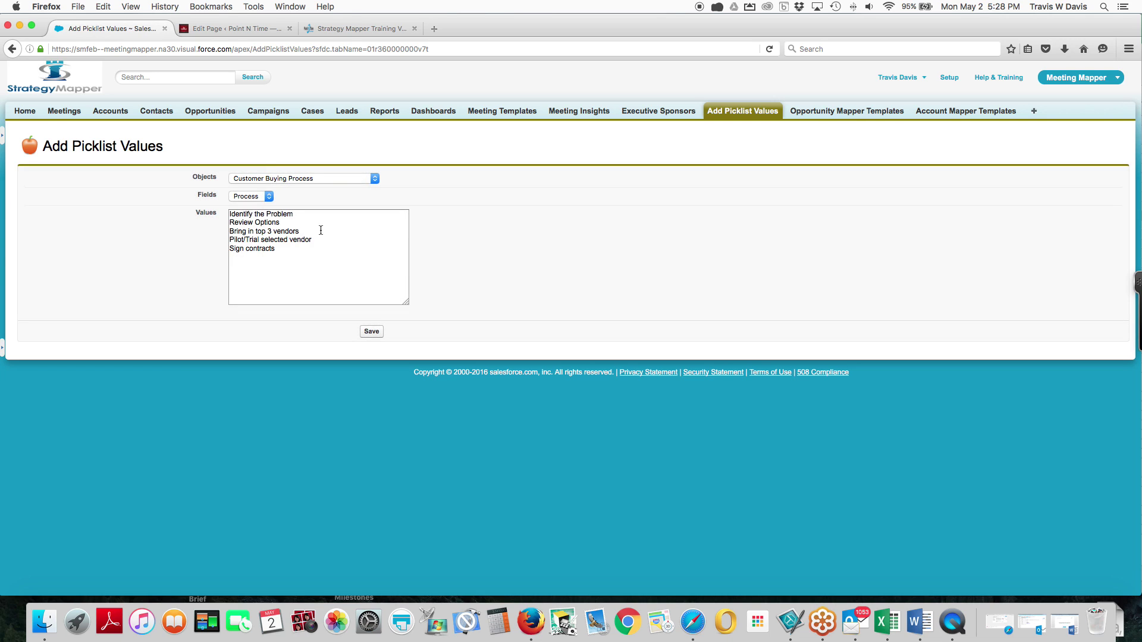
pyautogui.click(269, 196)
pyautogui.click(268, 198)
# Select the Customer Initiatives object and review the values of its Initiative and Timeframe fields.
pyautogui.click(375, 181)
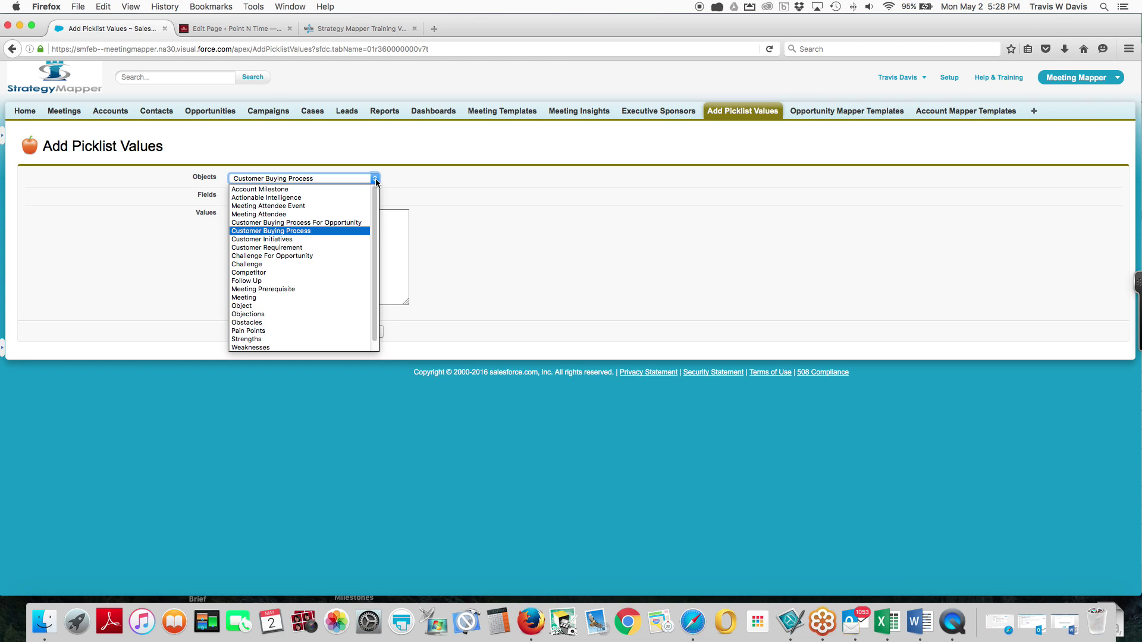
pyautogui.click(313, 241)
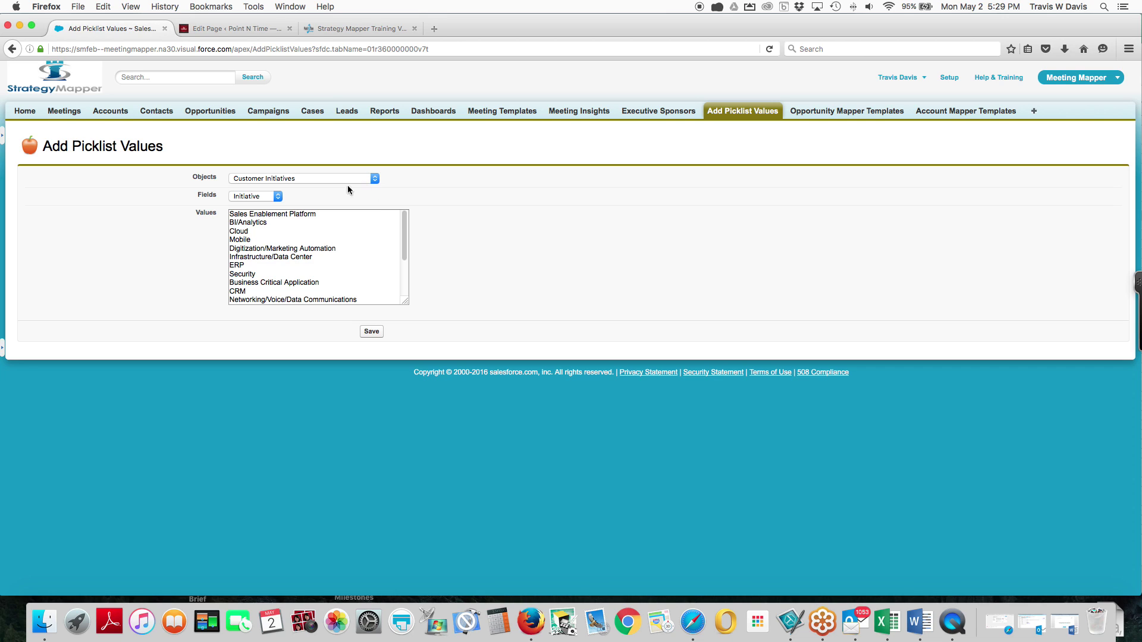
pyautogui.click(280, 198)
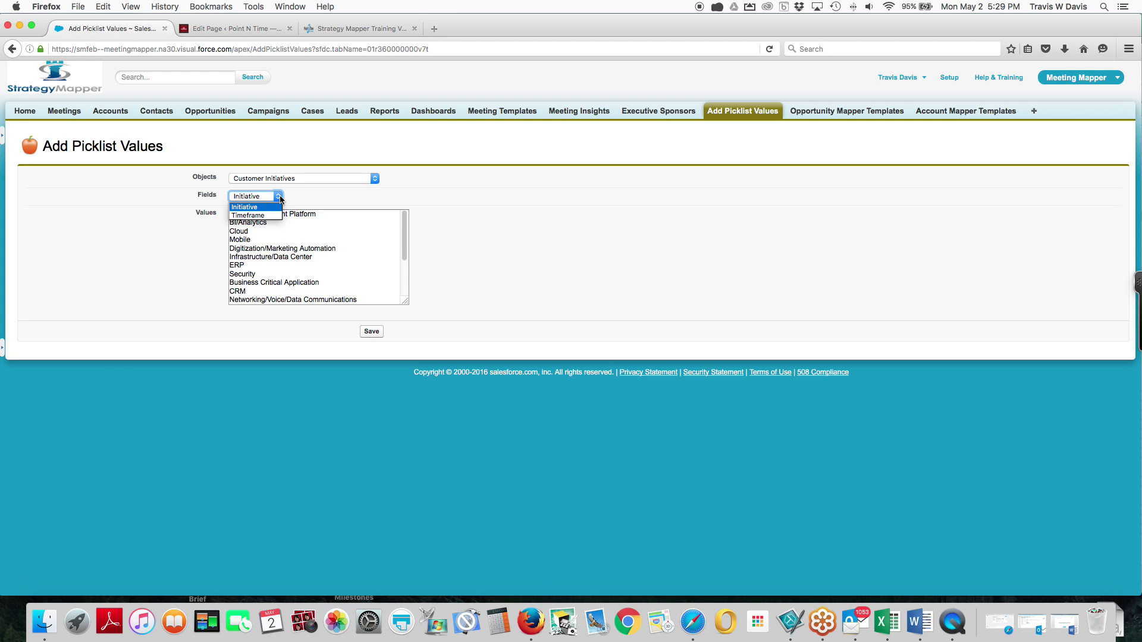
pyautogui.click(264, 215)
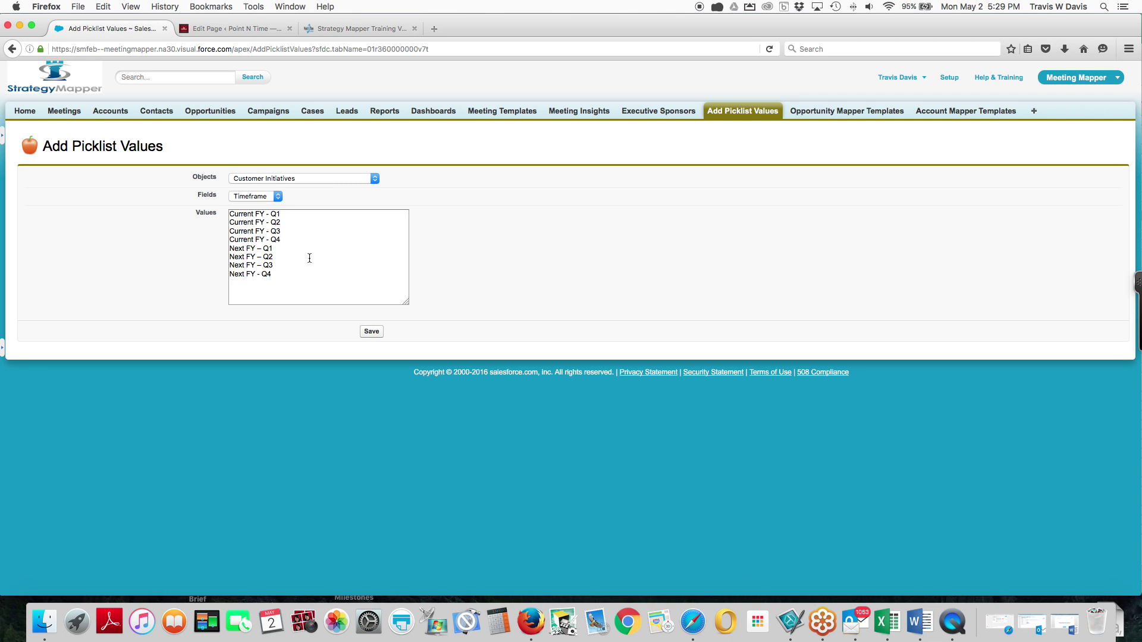
# Select the Customer Requirement object and review the picklist values of its Product Type and Our Solution fields.
pyautogui.click(375, 180)
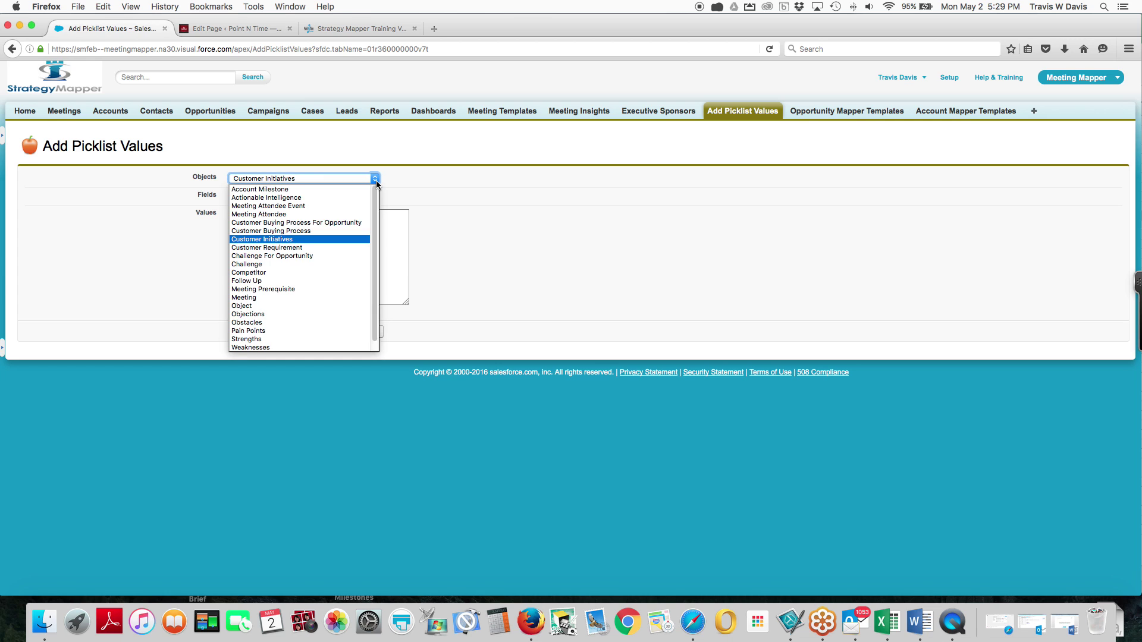
pyautogui.click(326, 249)
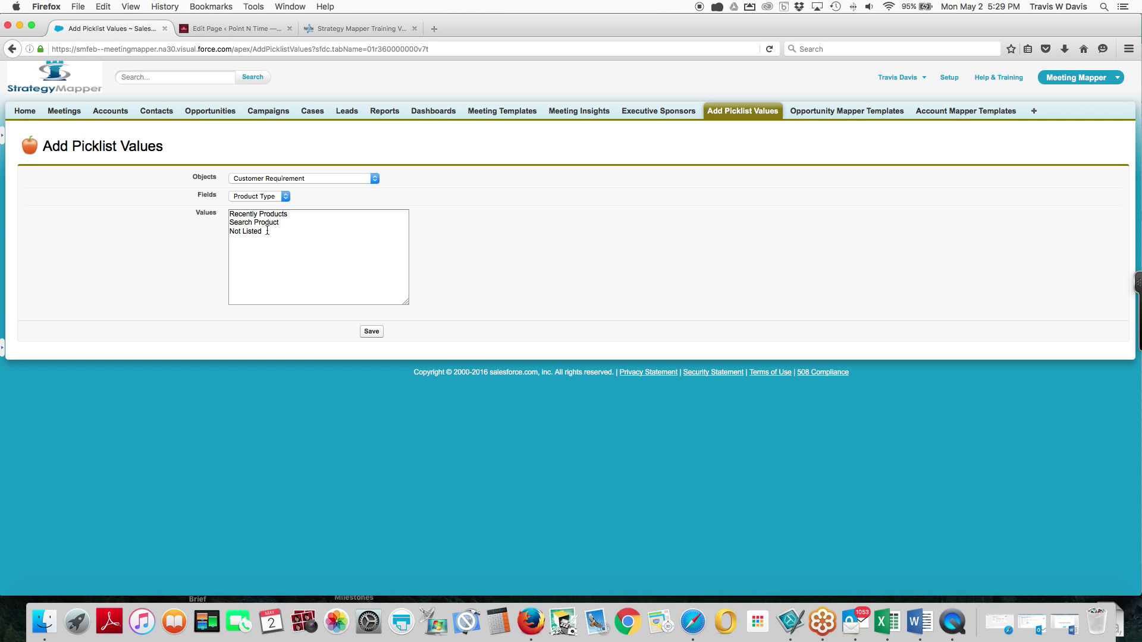
pyautogui.click(284, 197)
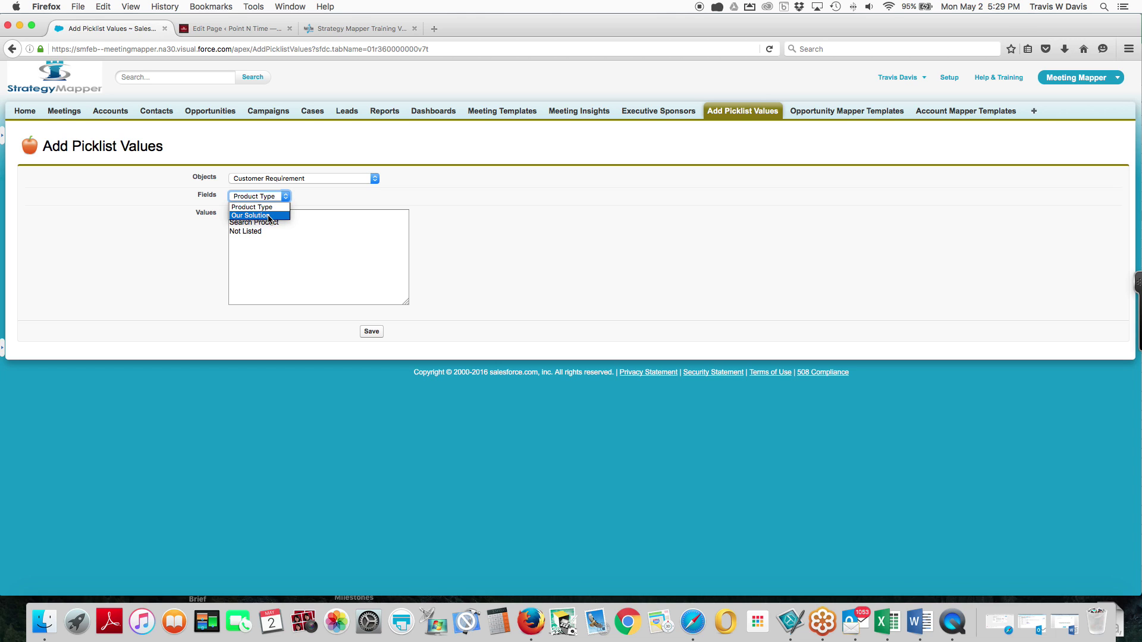
pyautogui.click(287, 196)
pyautogui.click(289, 198)
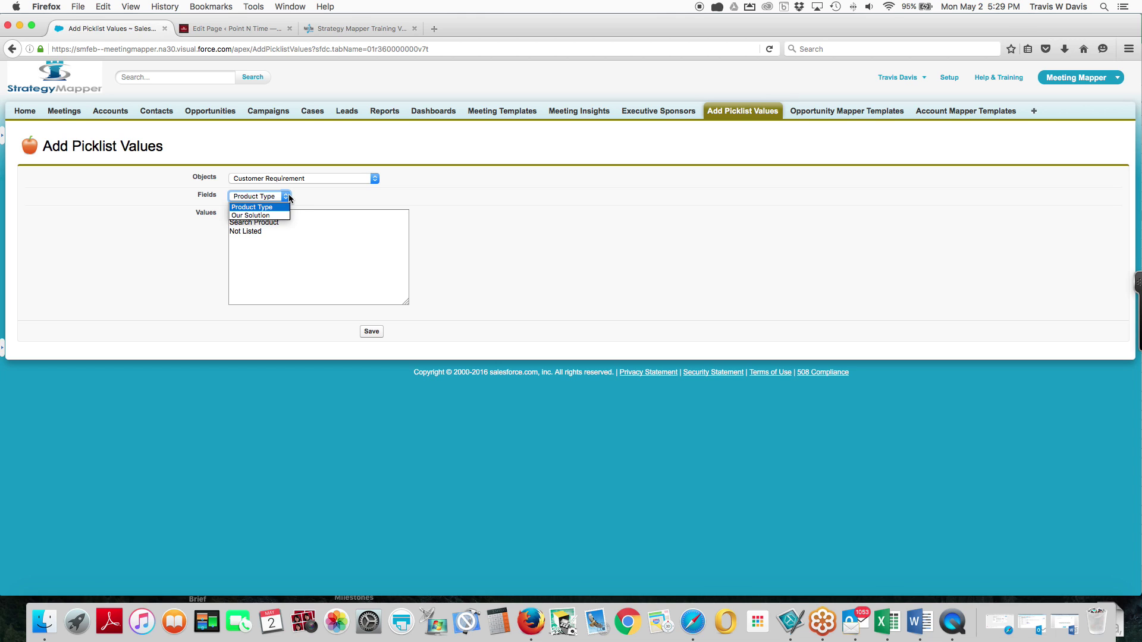
pyautogui.click(268, 216)
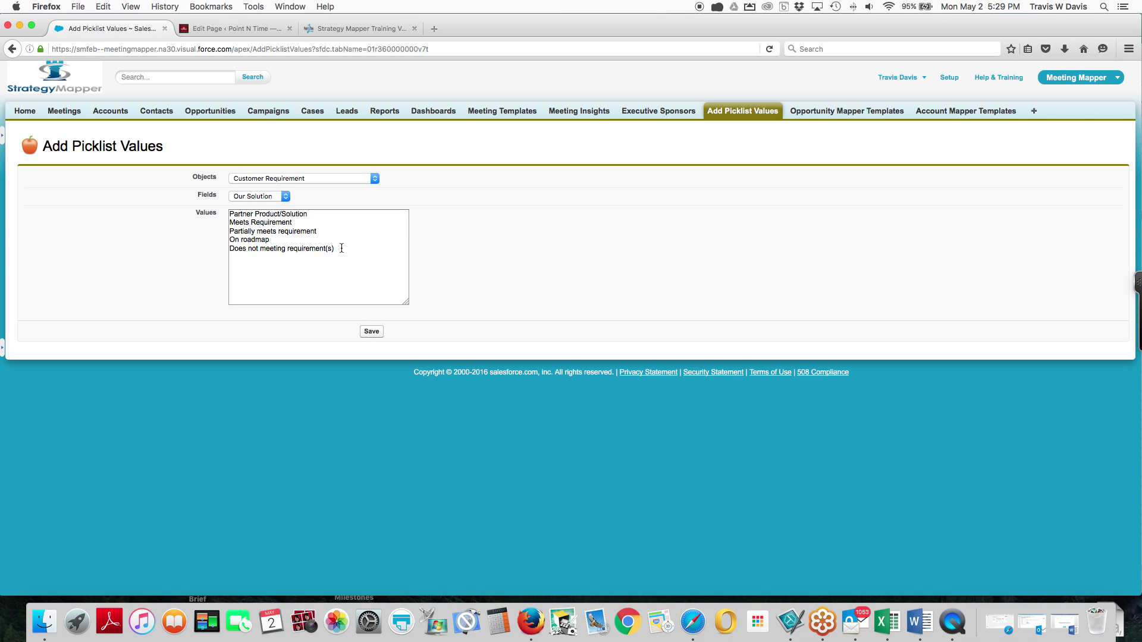
# Review the Challenge field values of the Challenge For Opportunity object and the Challenge object.
pyautogui.click(375, 178)
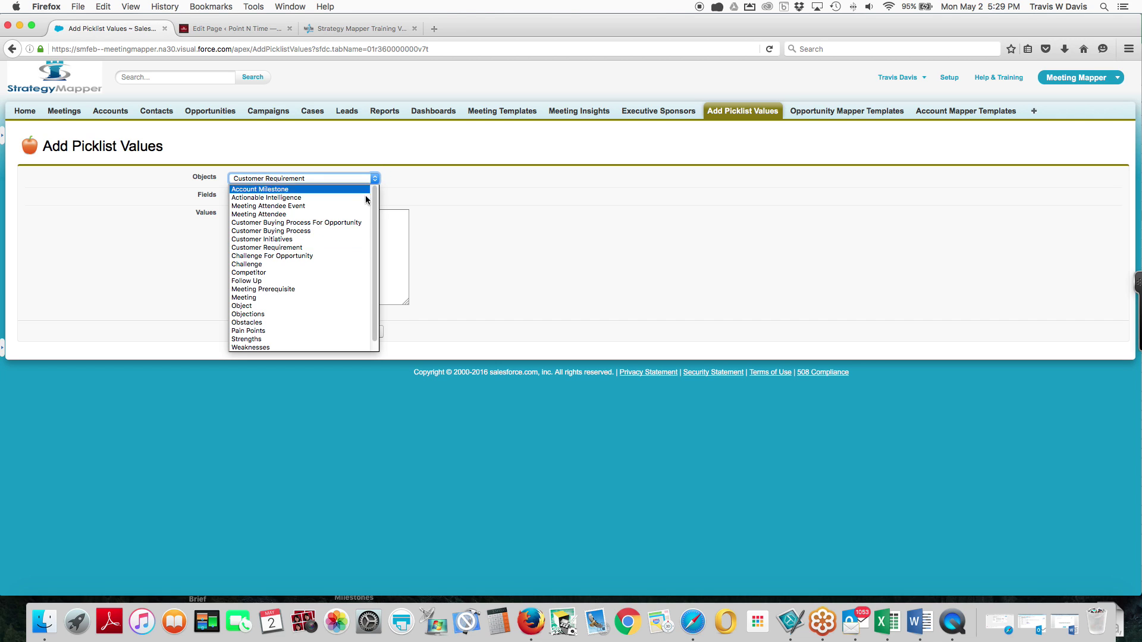
pyautogui.click(310, 255)
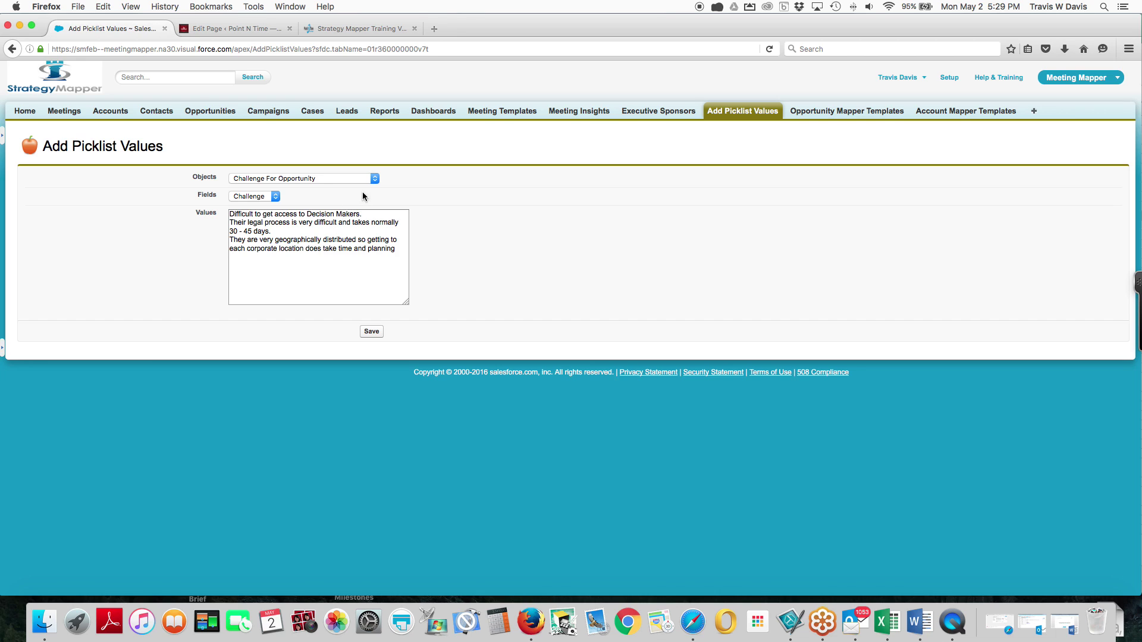
pyautogui.click(275, 198)
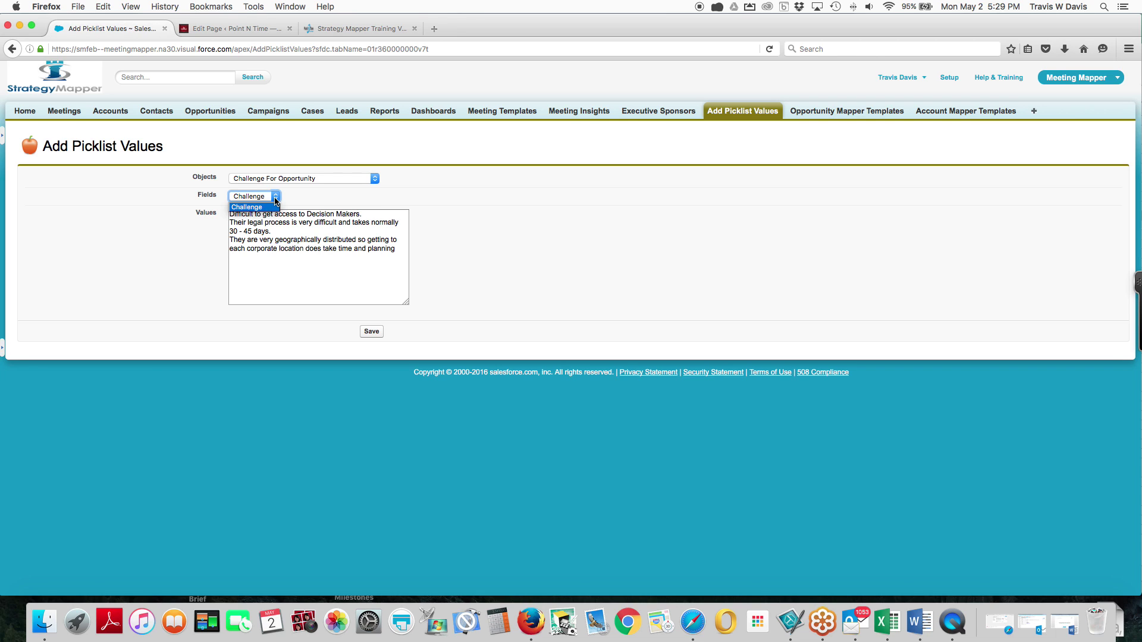
pyautogui.click(275, 202)
pyautogui.click(375, 180)
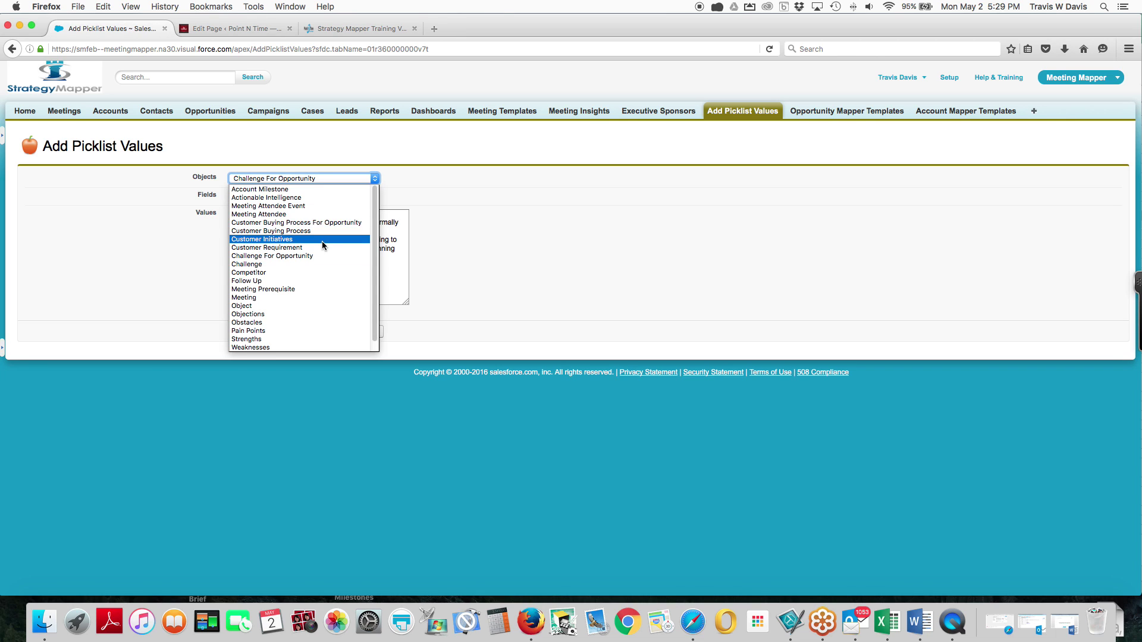
pyautogui.click(311, 264)
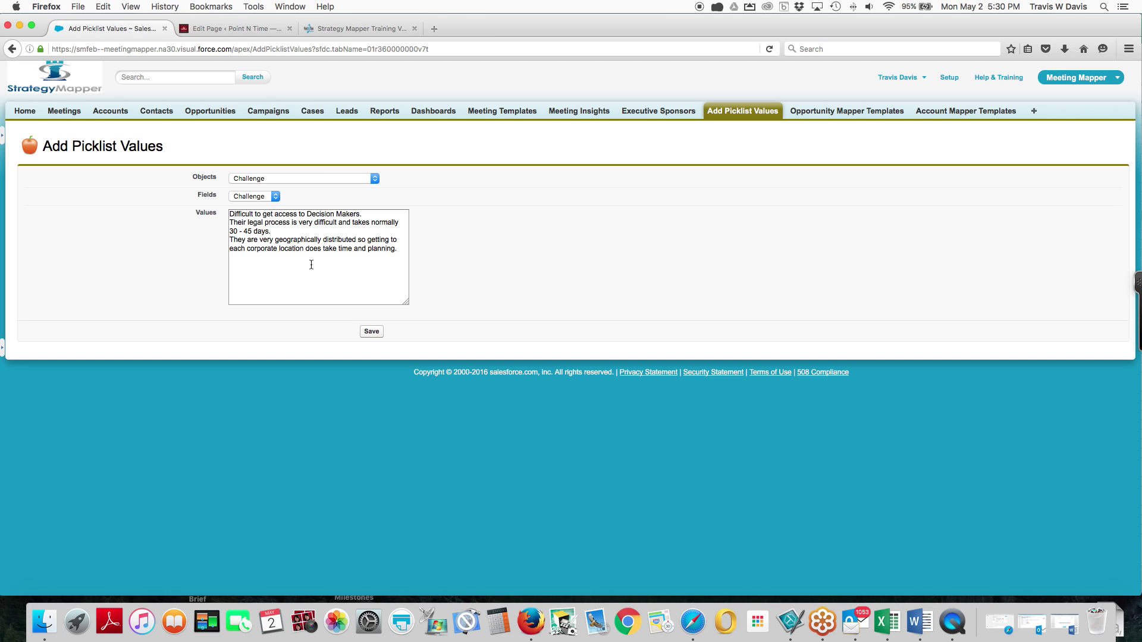
pyautogui.click(276, 198)
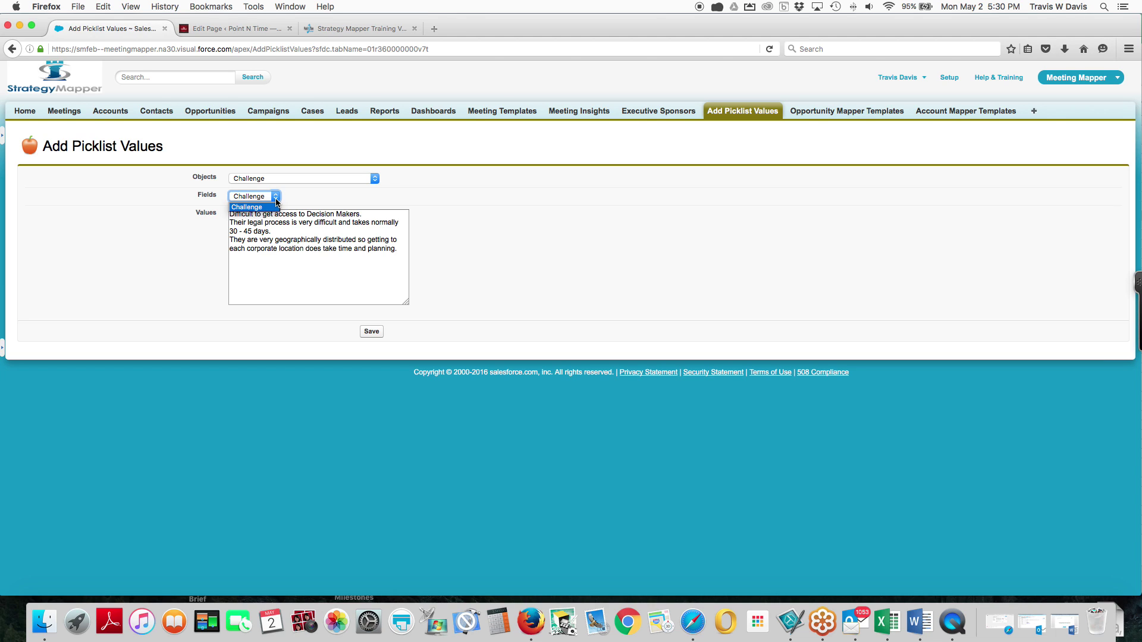
pyautogui.click(276, 201)
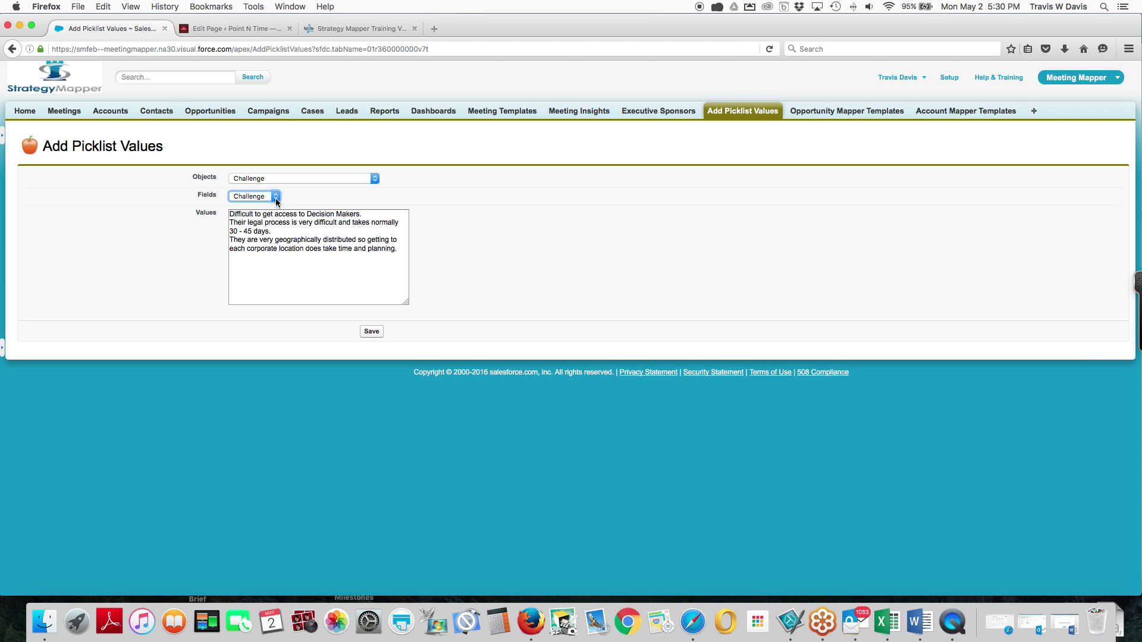
# Select the Competitor object and review its Competitor field values and available fields.
pyautogui.click(375, 182)
pyautogui.click(315, 273)
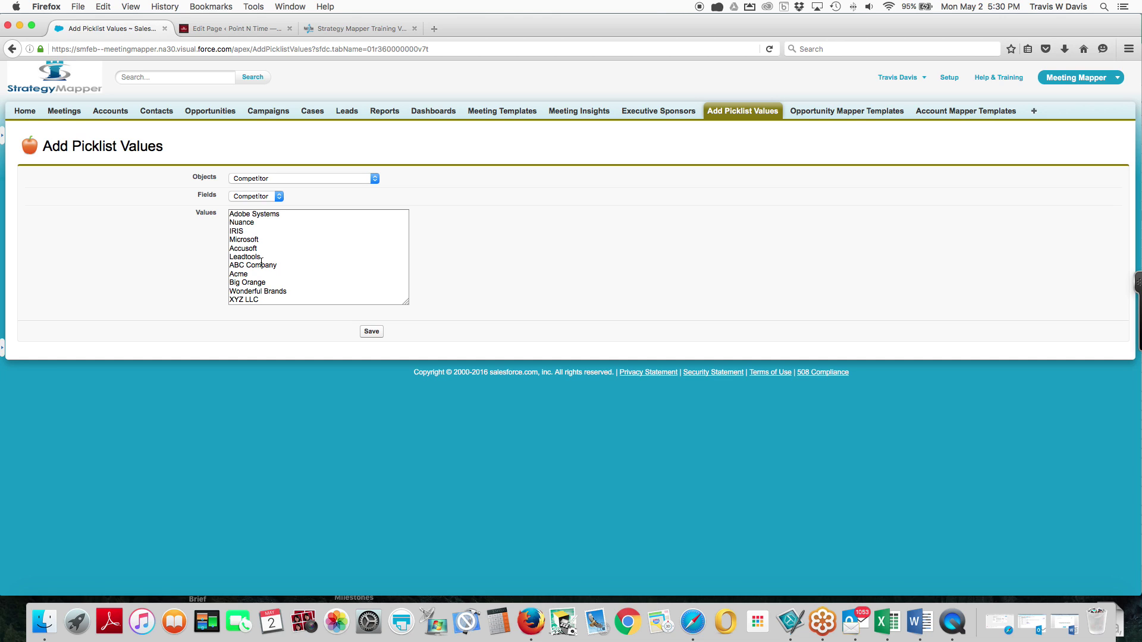
pyautogui.click(279, 197)
pyautogui.click(280, 202)
# Select the Follow Up object and review the picklist values of its Follow Up and How long Type fields.
pyautogui.click(375, 178)
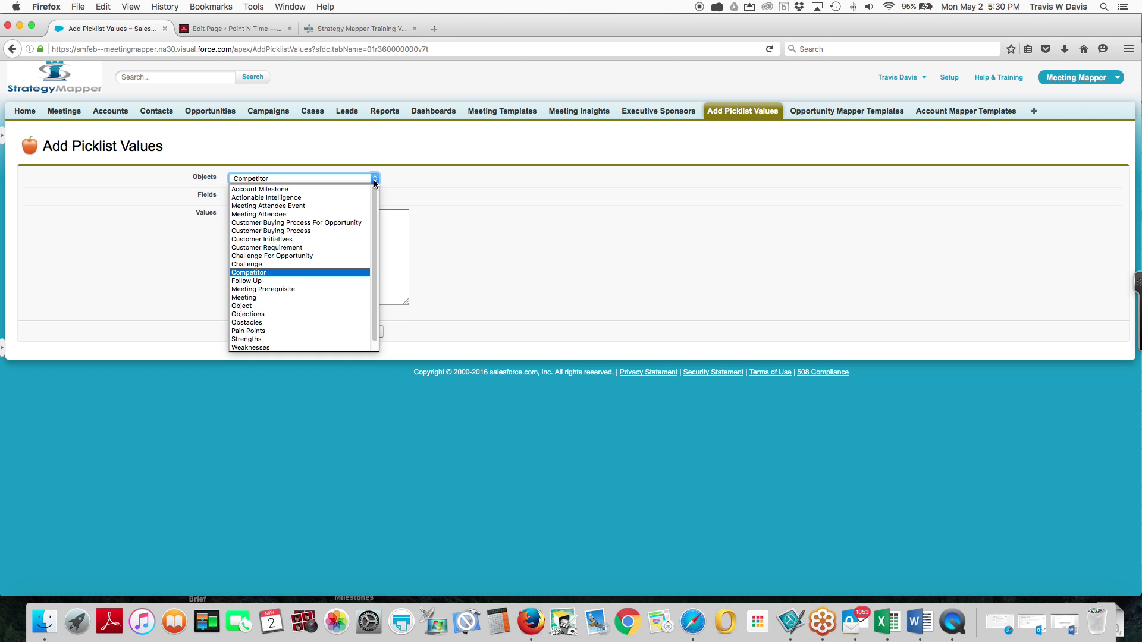
pyautogui.click(330, 281)
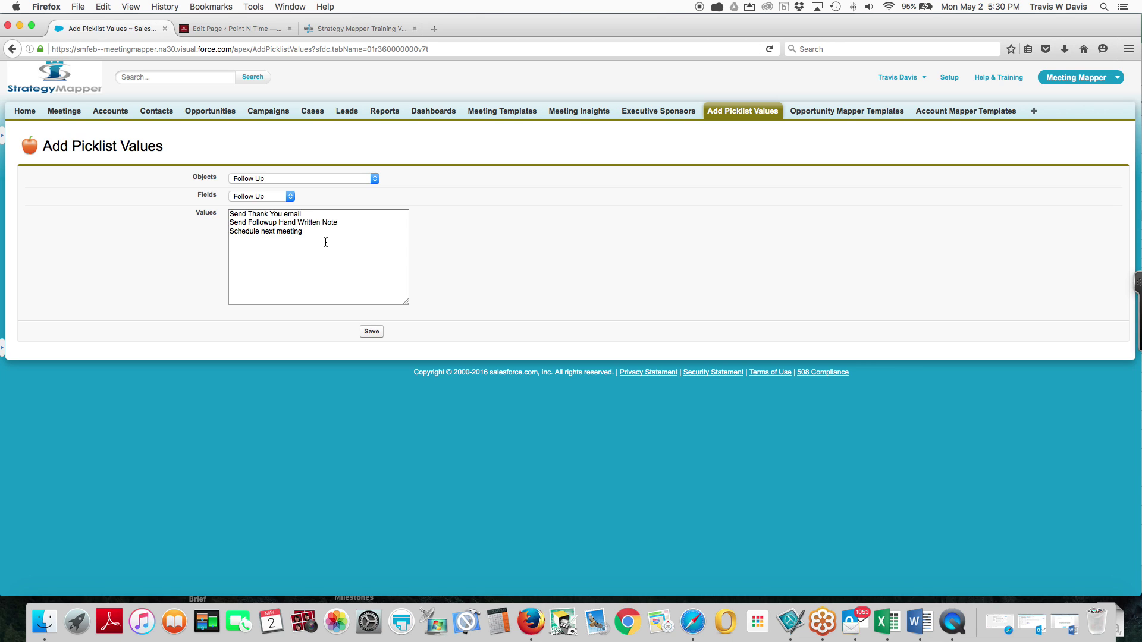
pyautogui.click(291, 197)
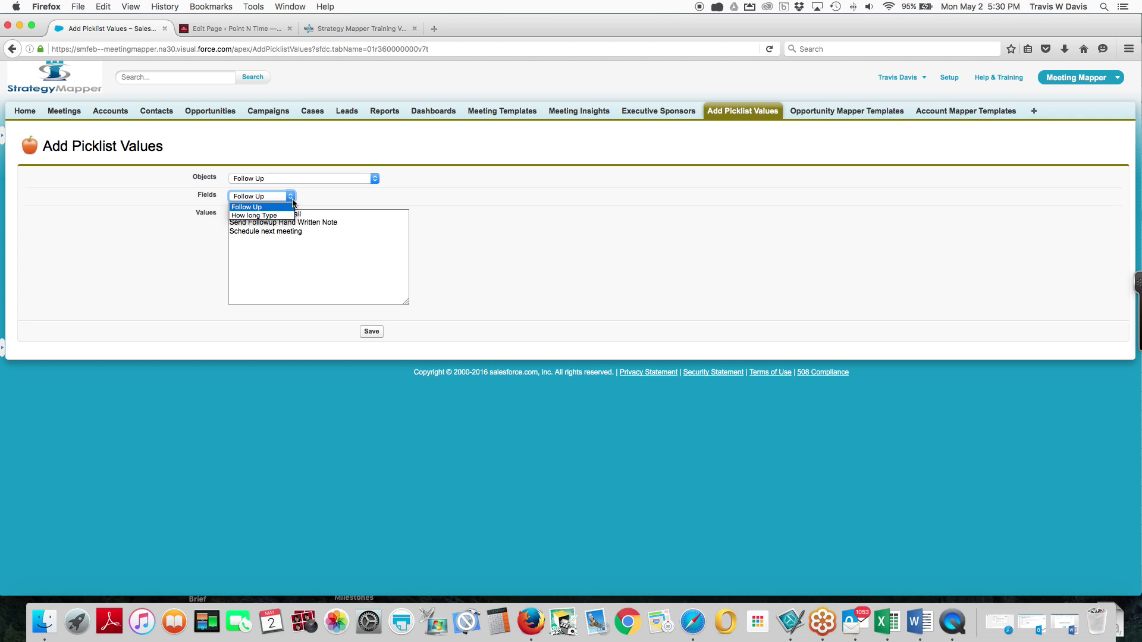
pyautogui.click(273, 215)
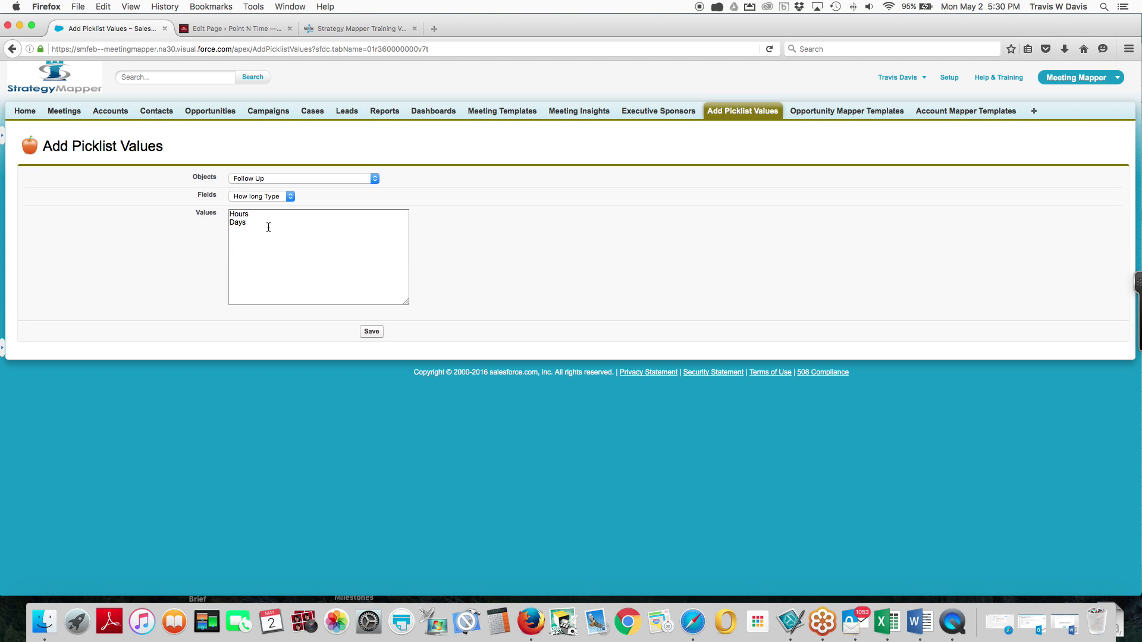
pyautogui.moveTo(246, 222); pyautogui.dragTo(230, 214)
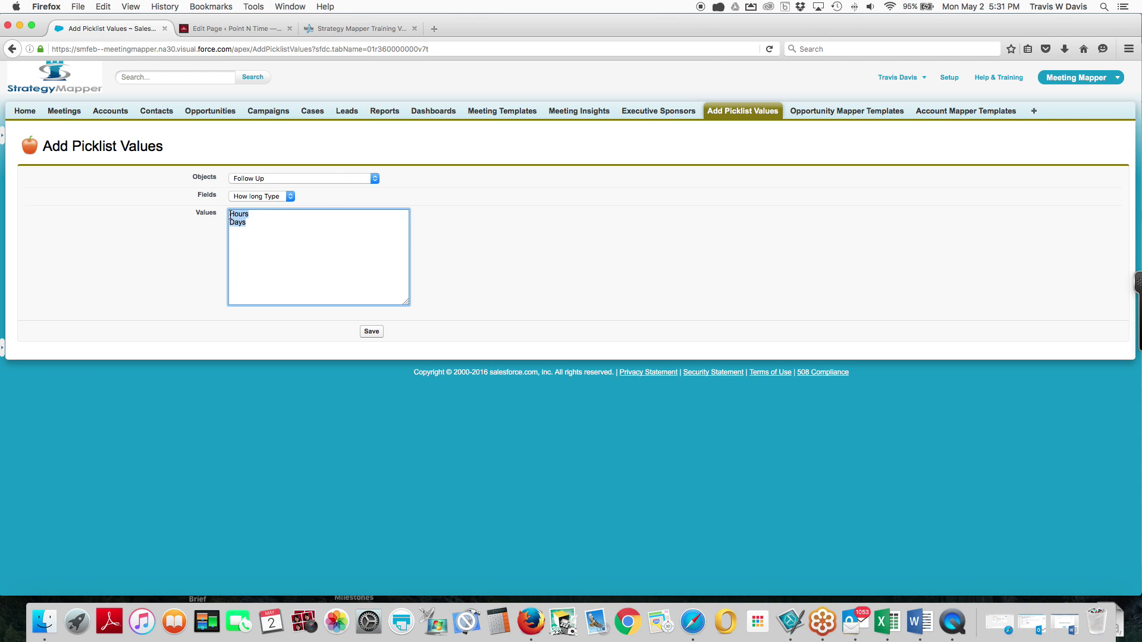
# Select the Meeting Prerequisite object and review the values of its Meeting Prerequisite Name field.
pyautogui.click(375, 179)
pyautogui.click(308, 290)
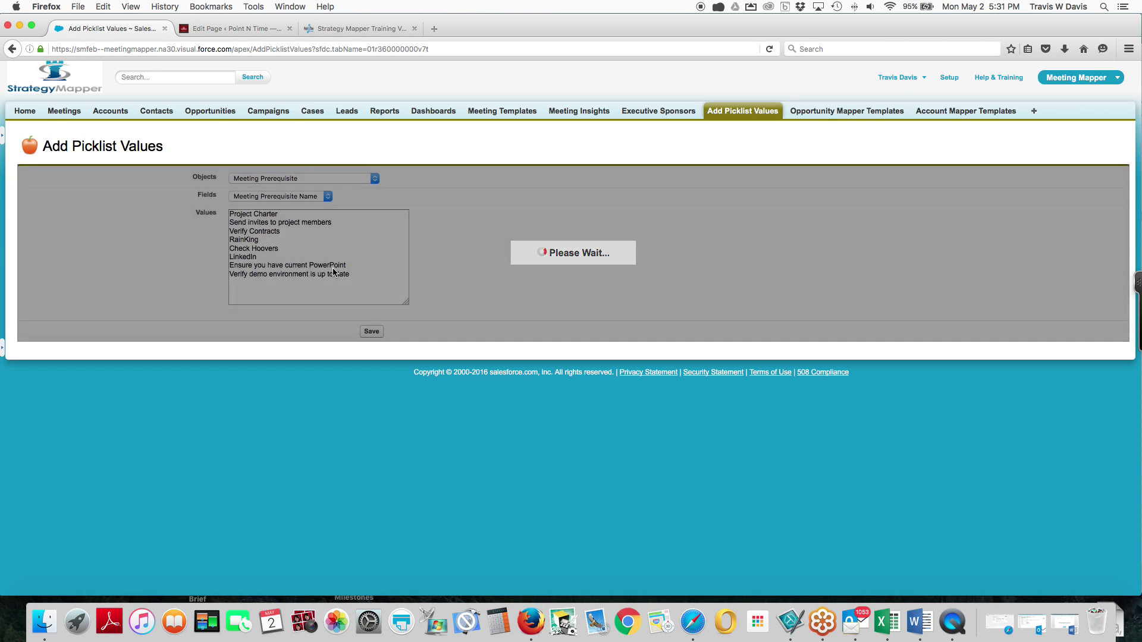
pyautogui.click(328, 198)
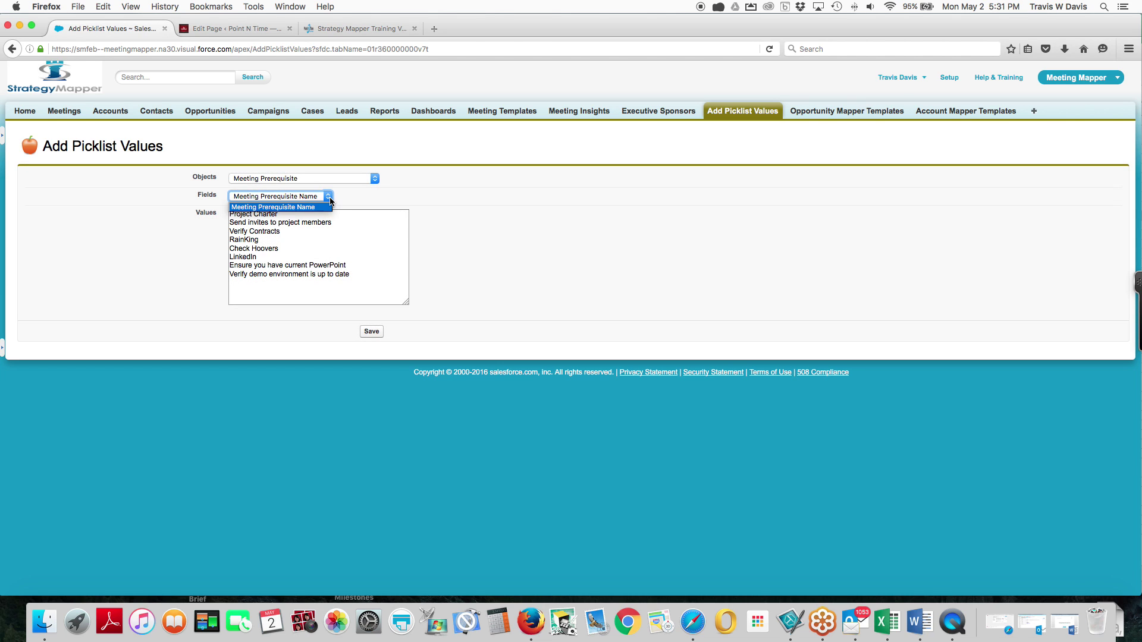
pyautogui.click(327, 207)
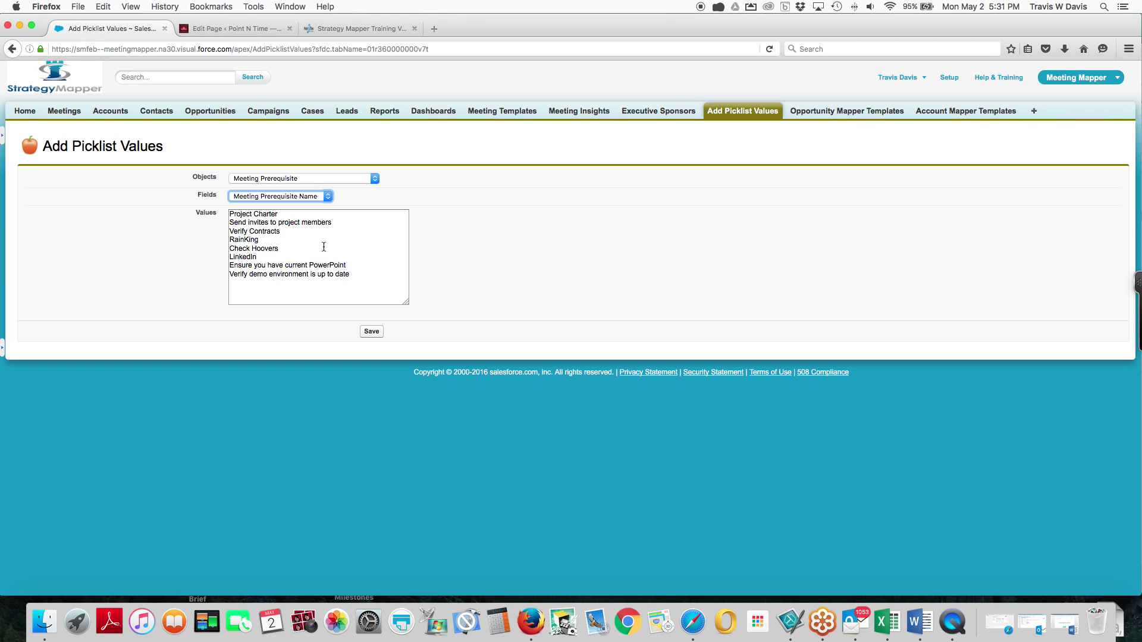
# Select the Meeting object and review the values of its Conference Type, Add Objectives and Repeat fields.
pyautogui.click(375, 179)
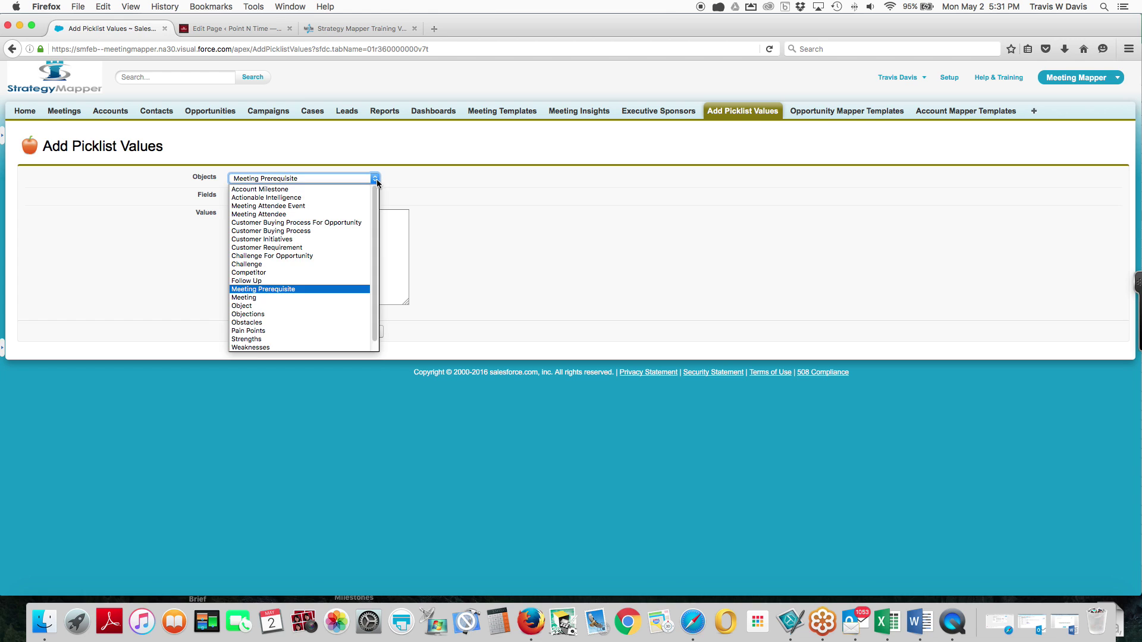
pyautogui.click(326, 298)
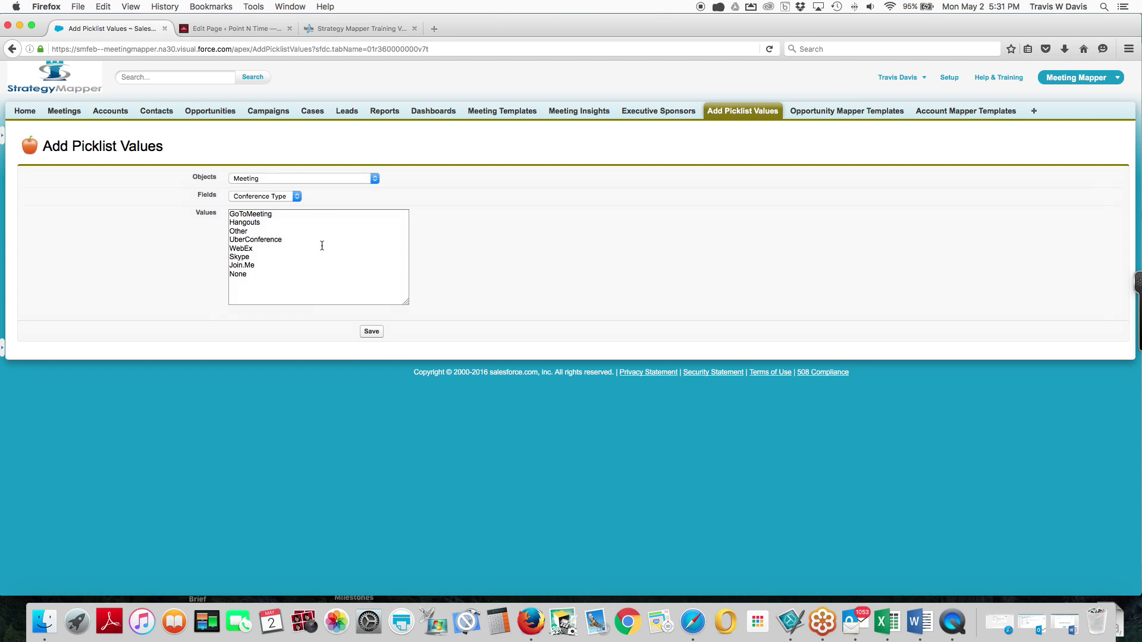
pyautogui.click(297, 197)
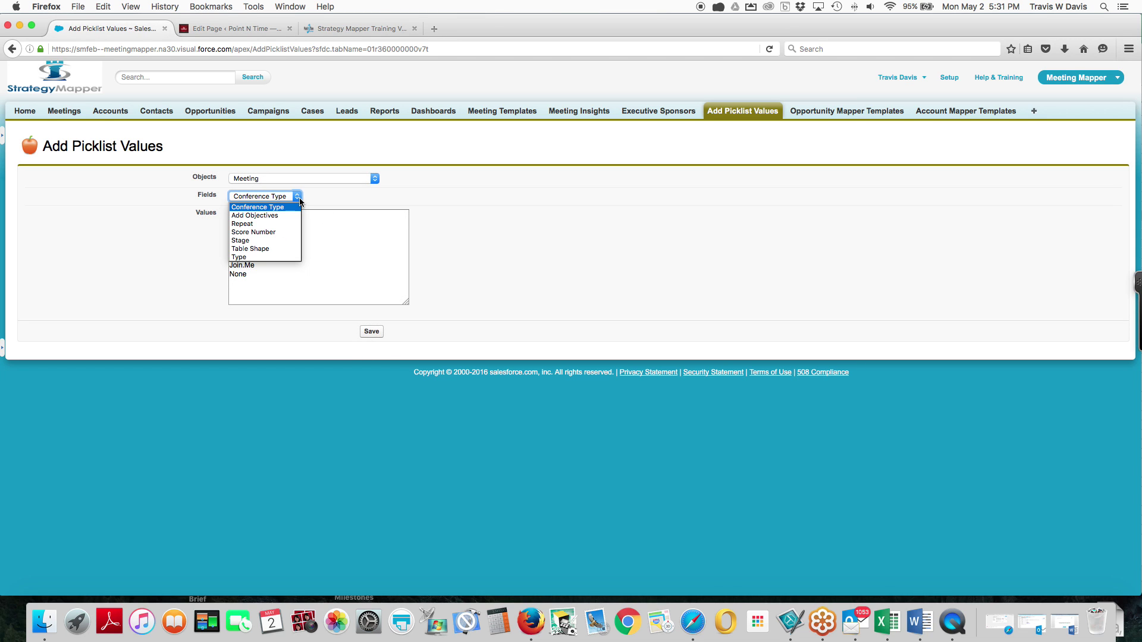
pyautogui.click(297, 198)
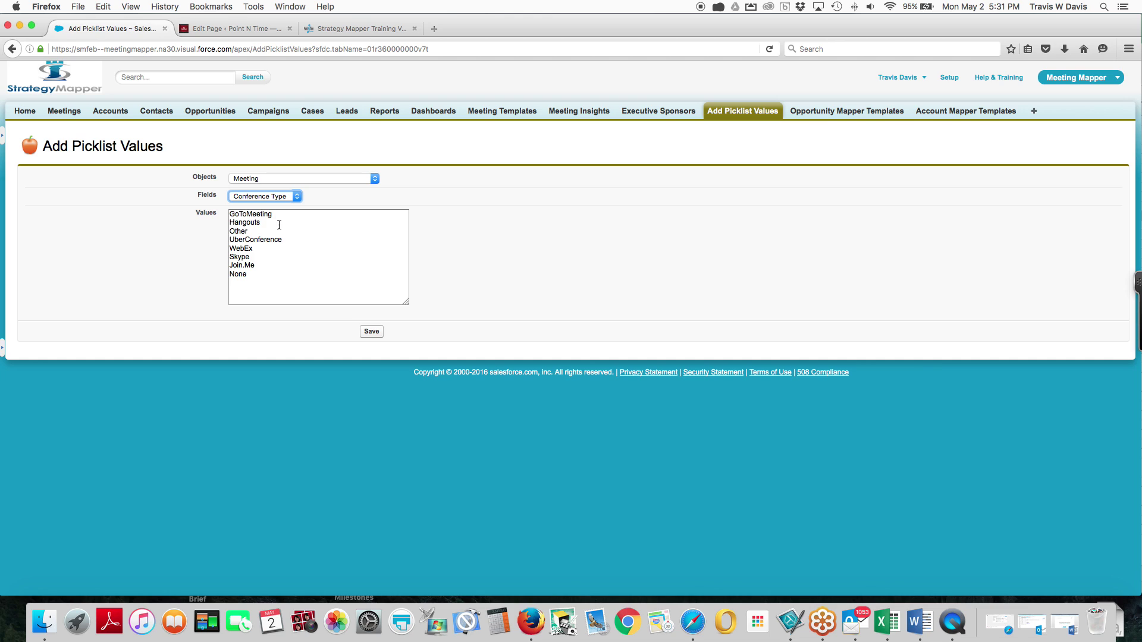
pyautogui.click(297, 198)
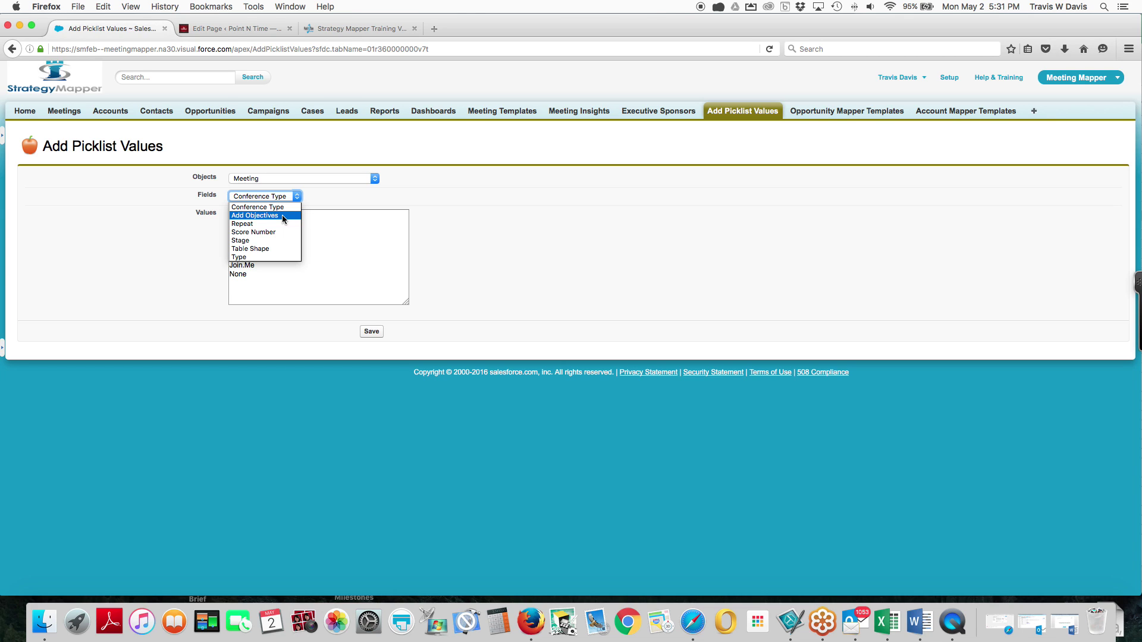
pyautogui.click(282, 217)
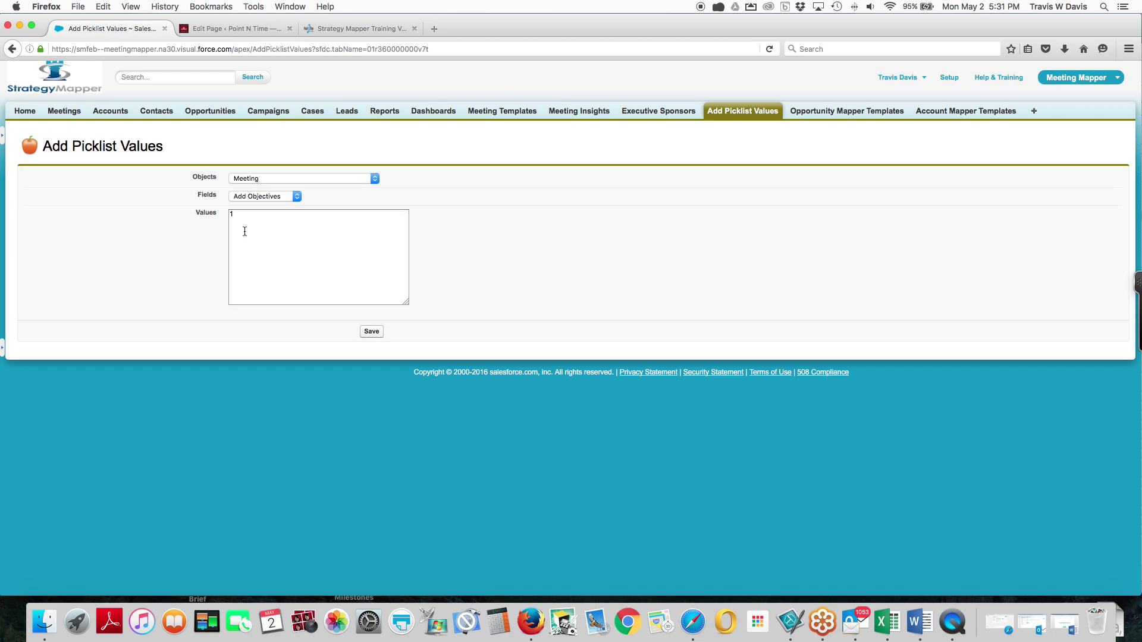
pyautogui.click(296, 197)
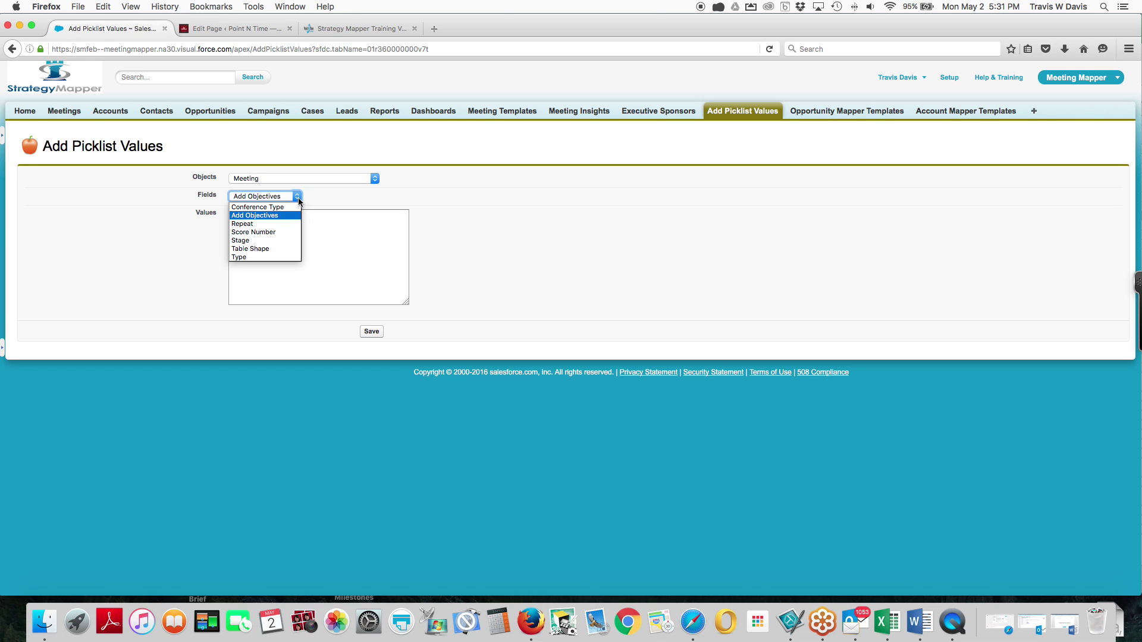
pyautogui.click(249, 224)
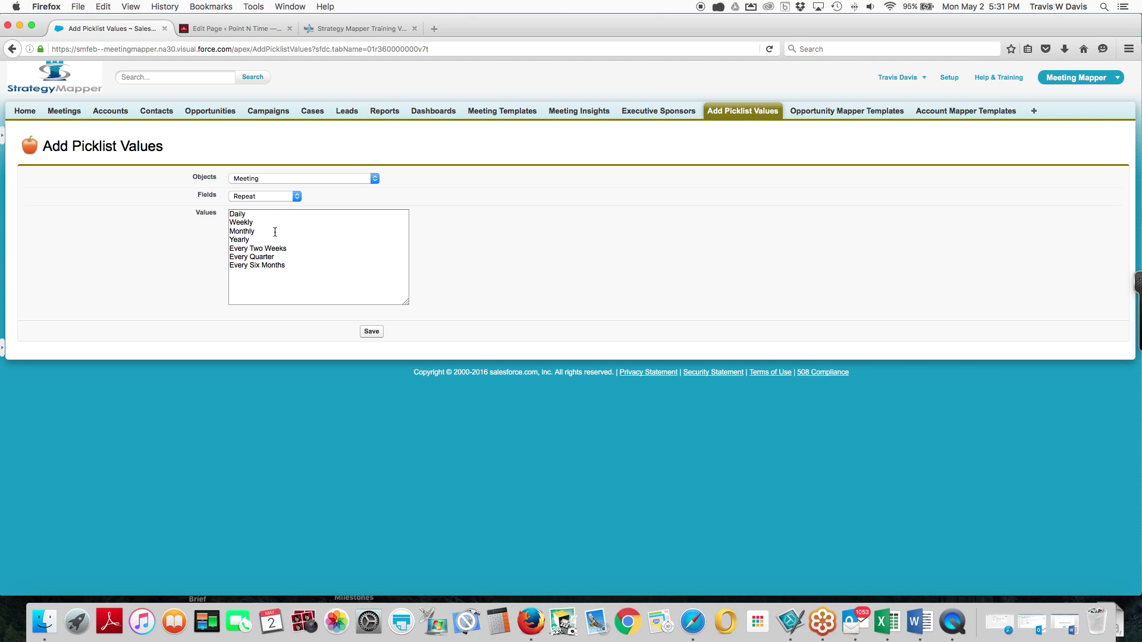
# Remove the value Test from the Meeting object's Stage field and save the picklist.
pyautogui.click(297, 198)
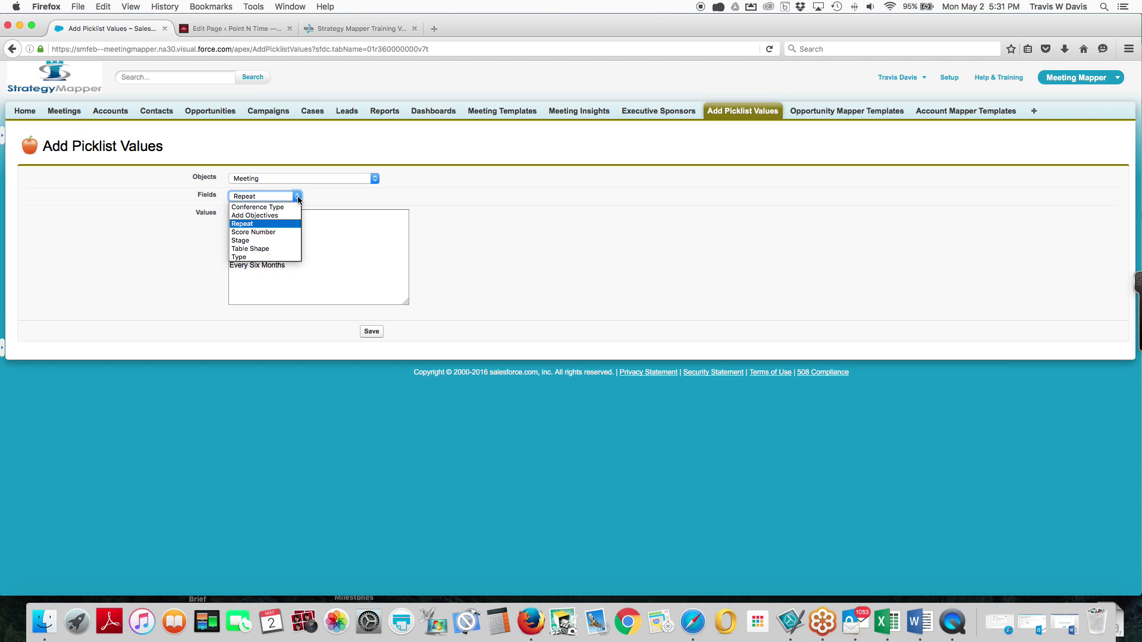
pyautogui.click(273, 240)
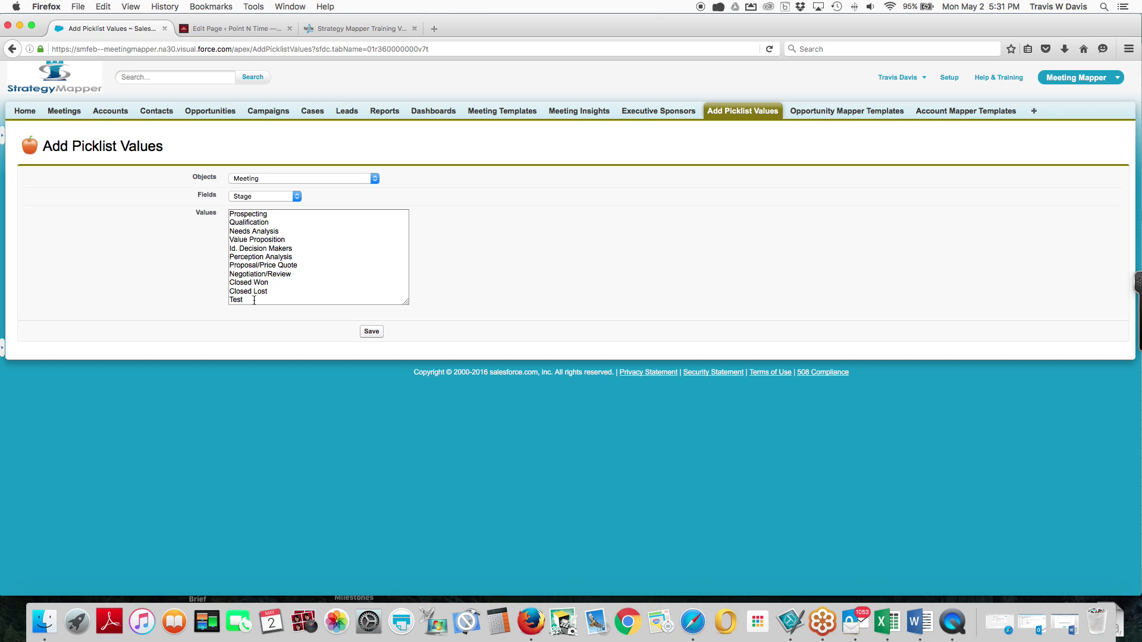
pyautogui.moveTo(253, 300); pyautogui.dragTo(227, 297)
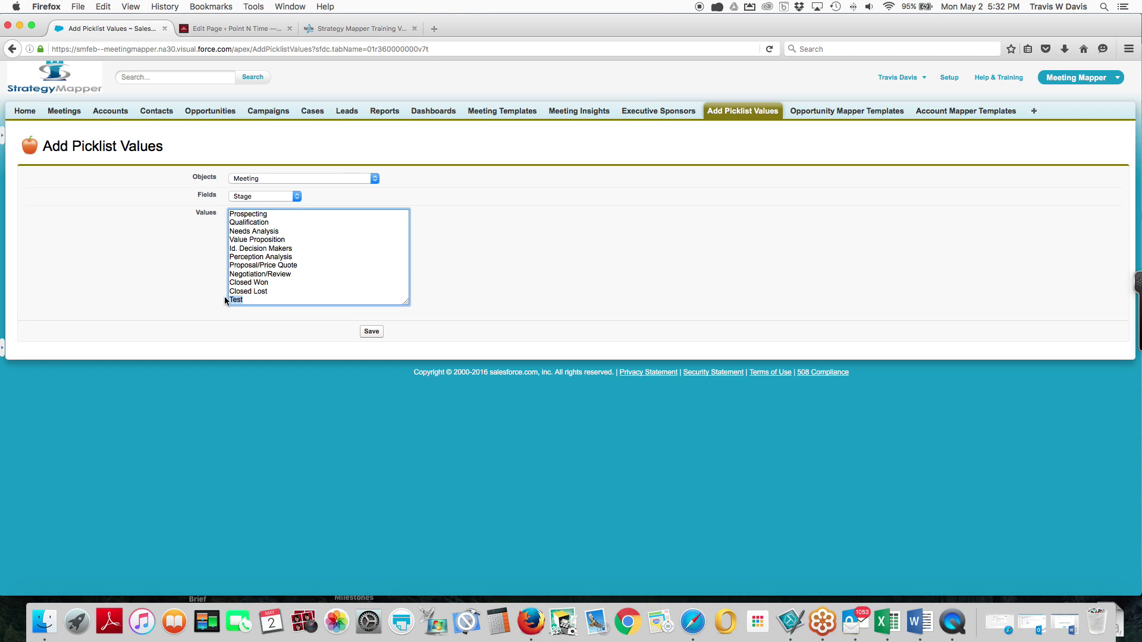
pyautogui.press('BackSpace')
pyautogui.click(371, 331)
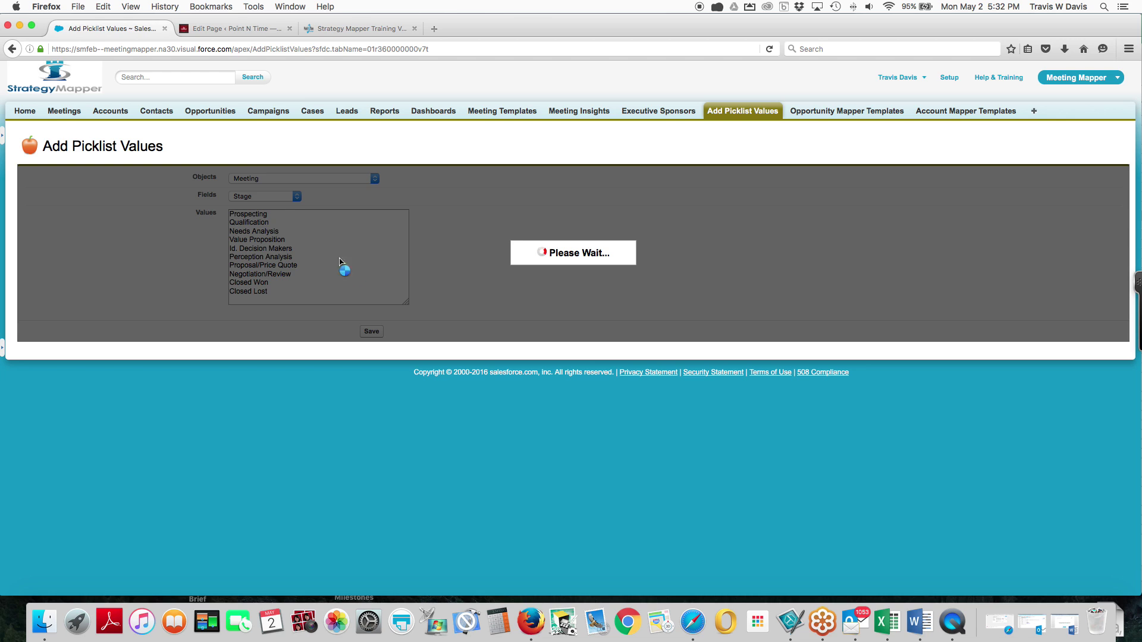
# Review the picklist values of the Meeting object's Table Shape and Type fields, returning briefly to Stage.
pyautogui.click(301, 197)
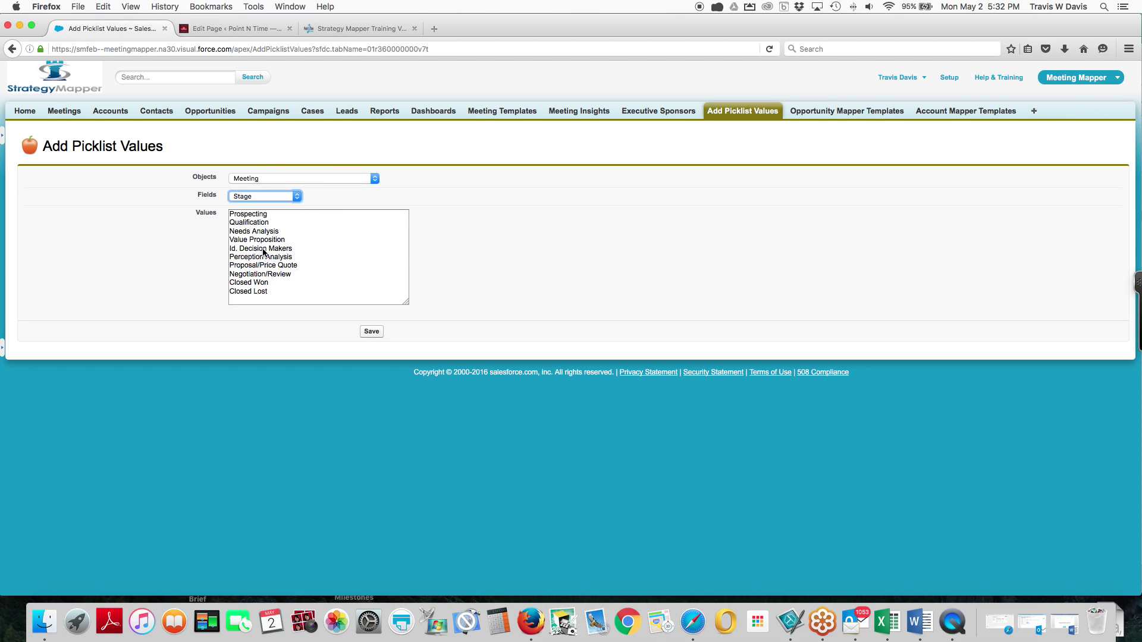
pyautogui.click(263, 249)
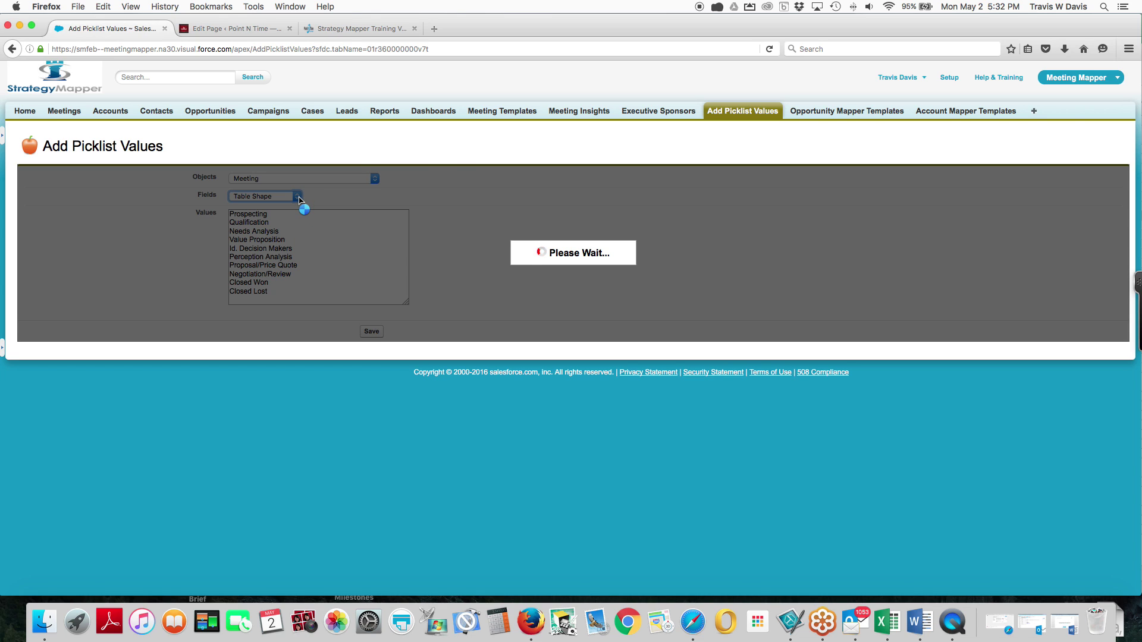
pyautogui.click(297, 197)
pyautogui.click(269, 241)
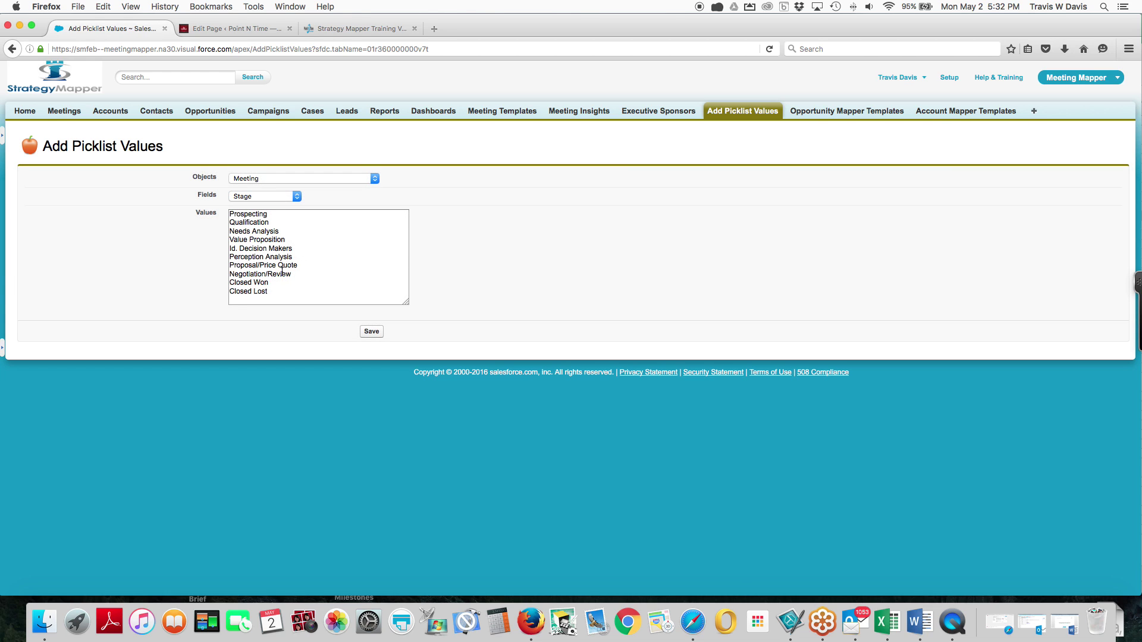
pyautogui.click(298, 197)
pyautogui.click(270, 250)
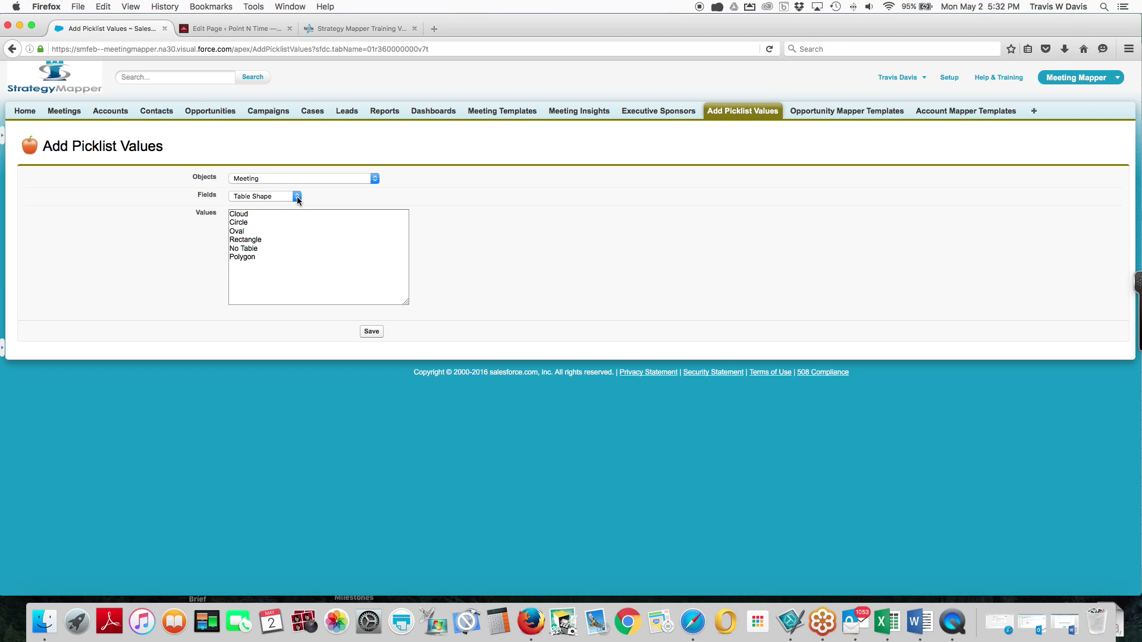
pyautogui.click(297, 196)
pyautogui.click(271, 258)
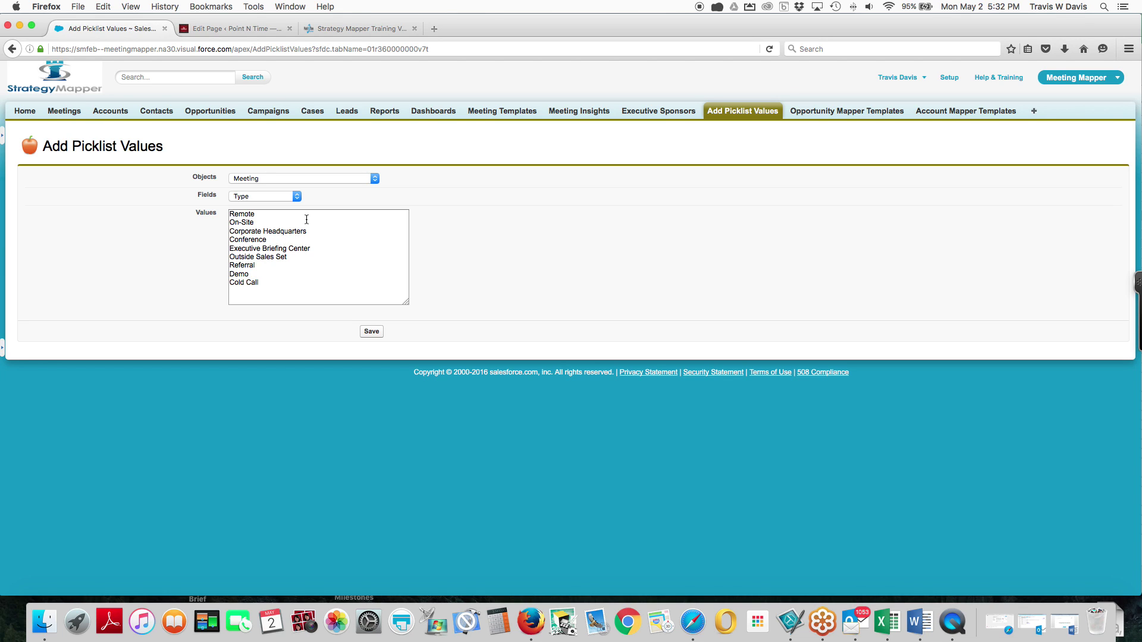
# Select the Objections object and review the values of its Objections to Overcome field.
pyautogui.click(375, 180)
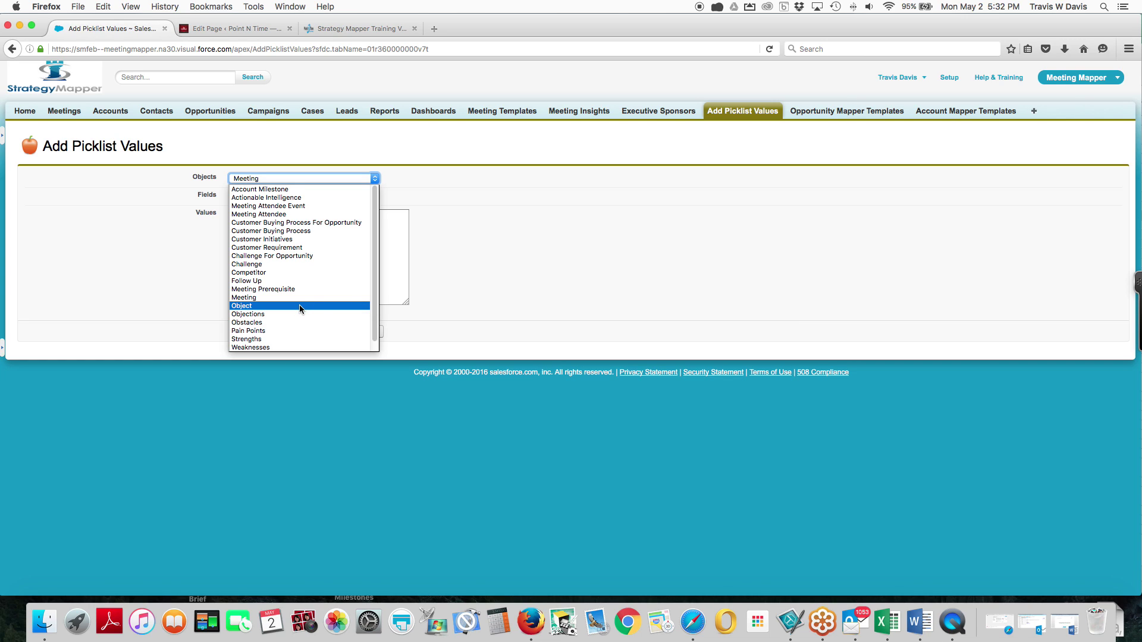
pyautogui.click(250, 315)
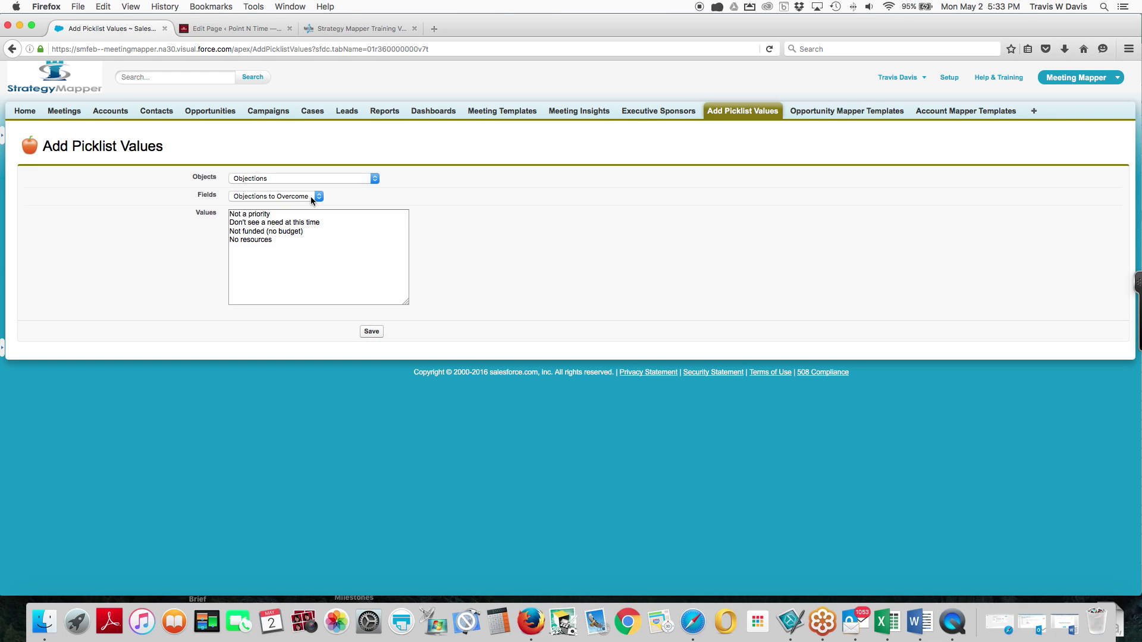
pyautogui.click(314, 196)
pyautogui.click(317, 223)
# Select the Obstacles object and review the values of its Obstacles to Win field.
pyautogui.click(374, 179)
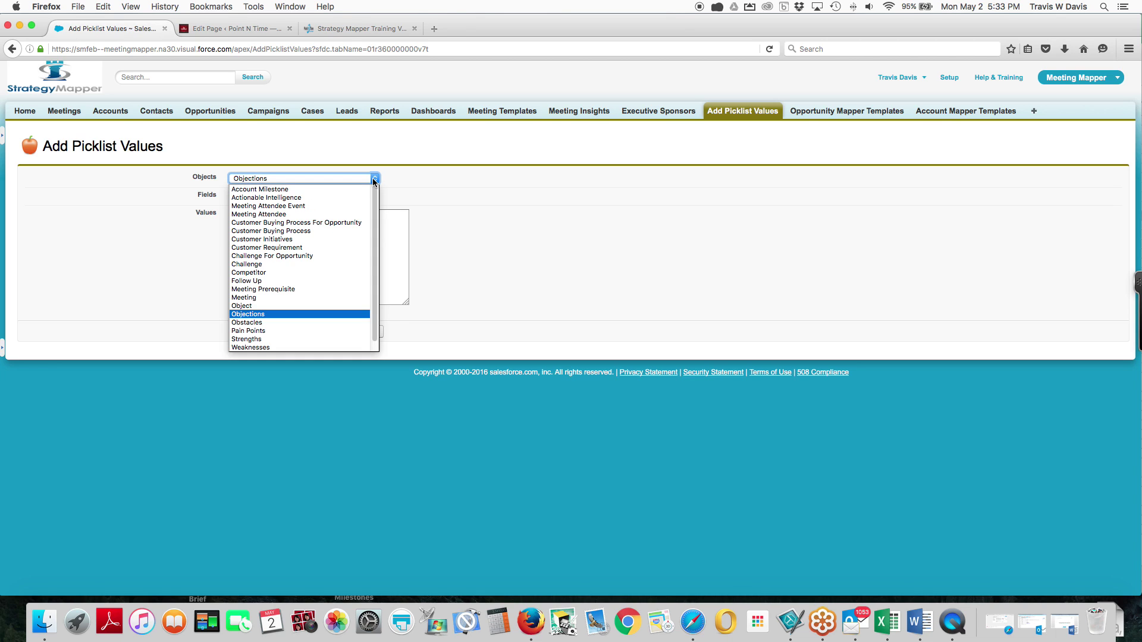
pyautogui.click(264, 323)
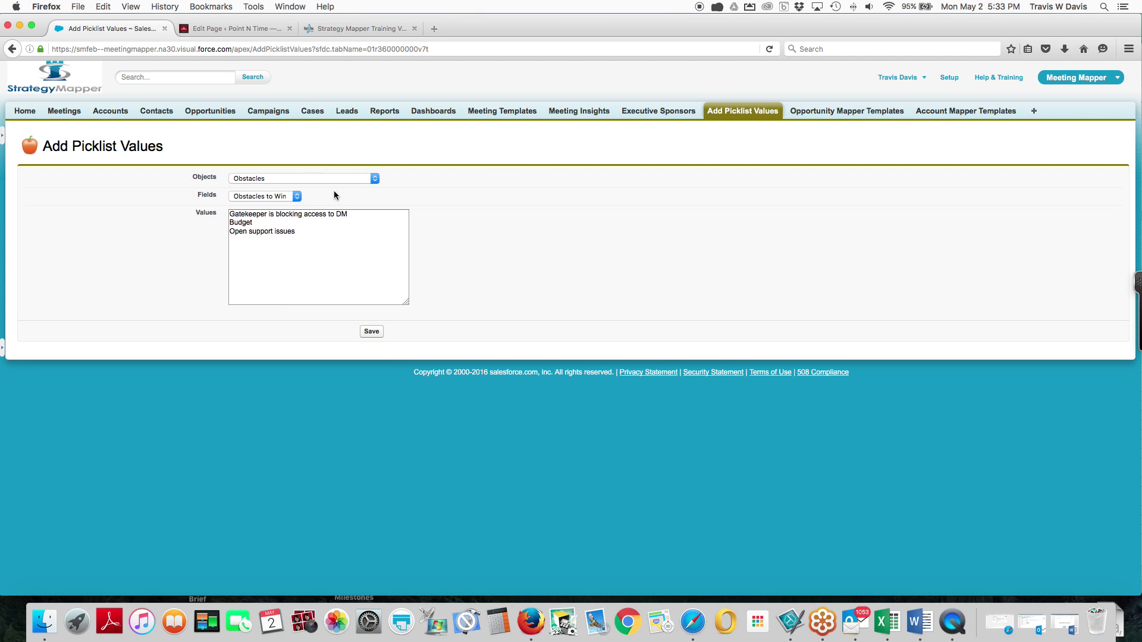
pyautogui.click(374, 178)
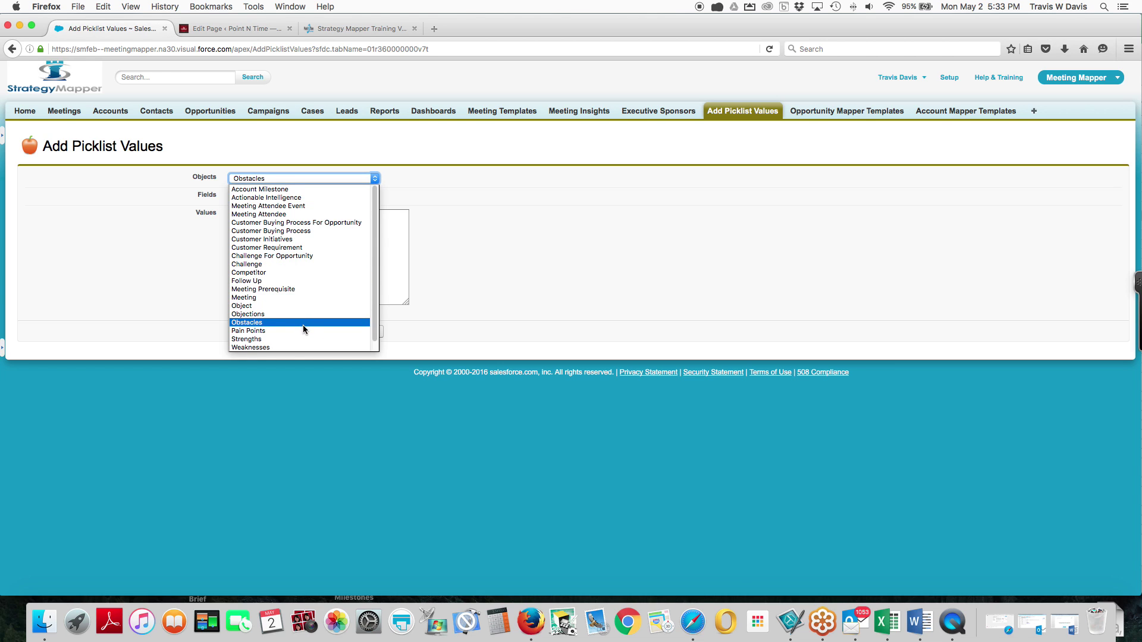
pyautogui.click(303, 324)
# Review the picklist values of the Pain Points, Strengths and Weaknesses objects one after another.
pyautogui.click(349, 180)
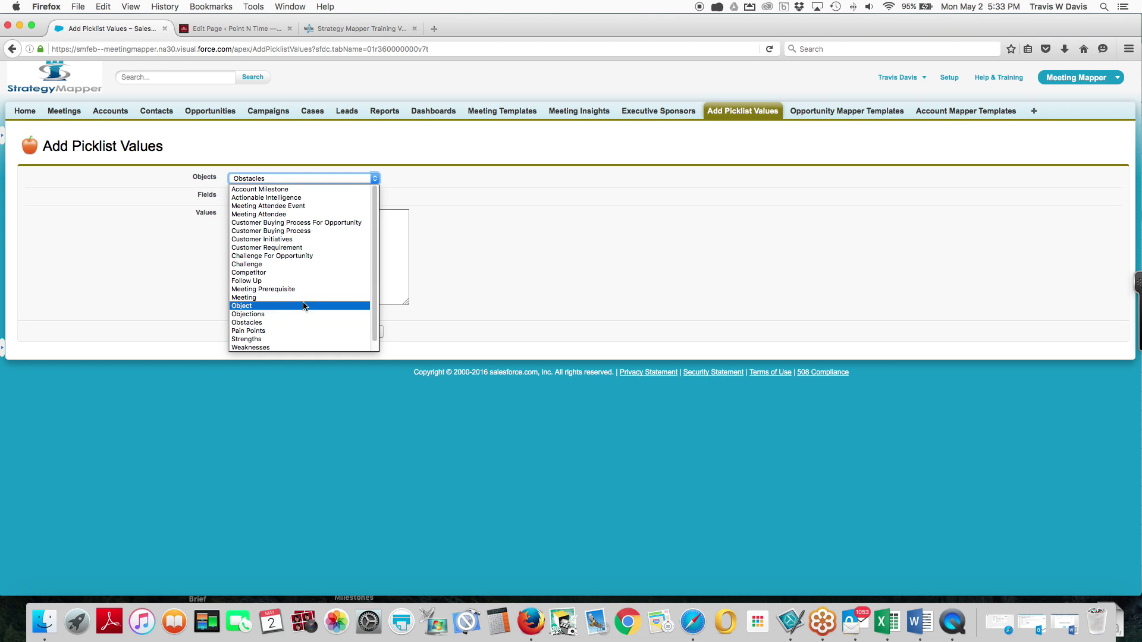
pyautogui.click(295, 331)
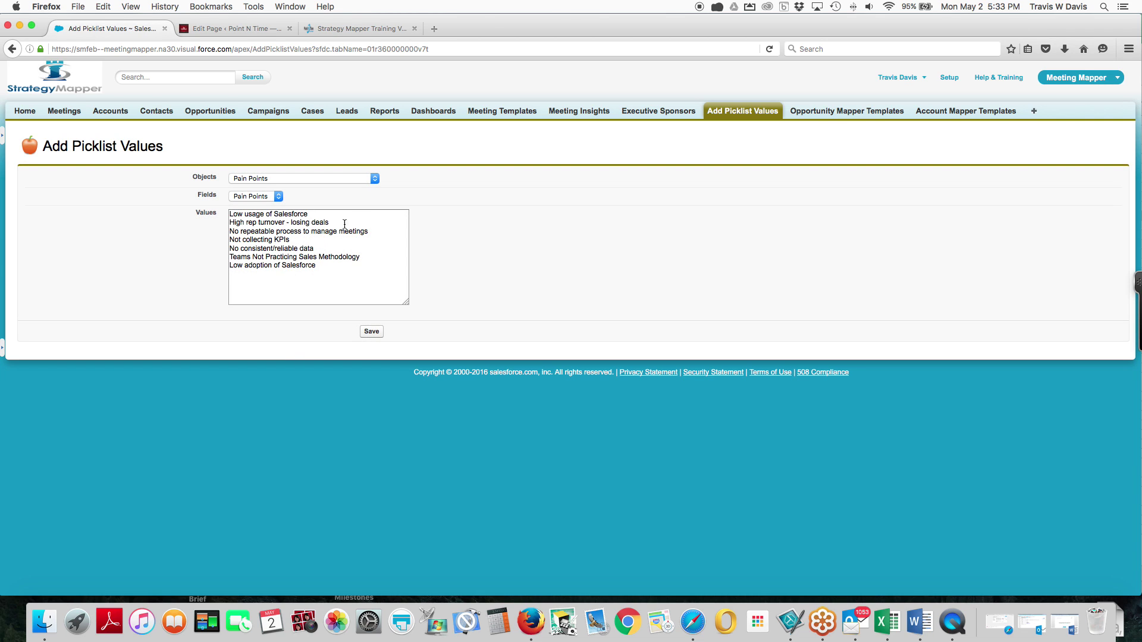
pyautogui.click(374, 180)
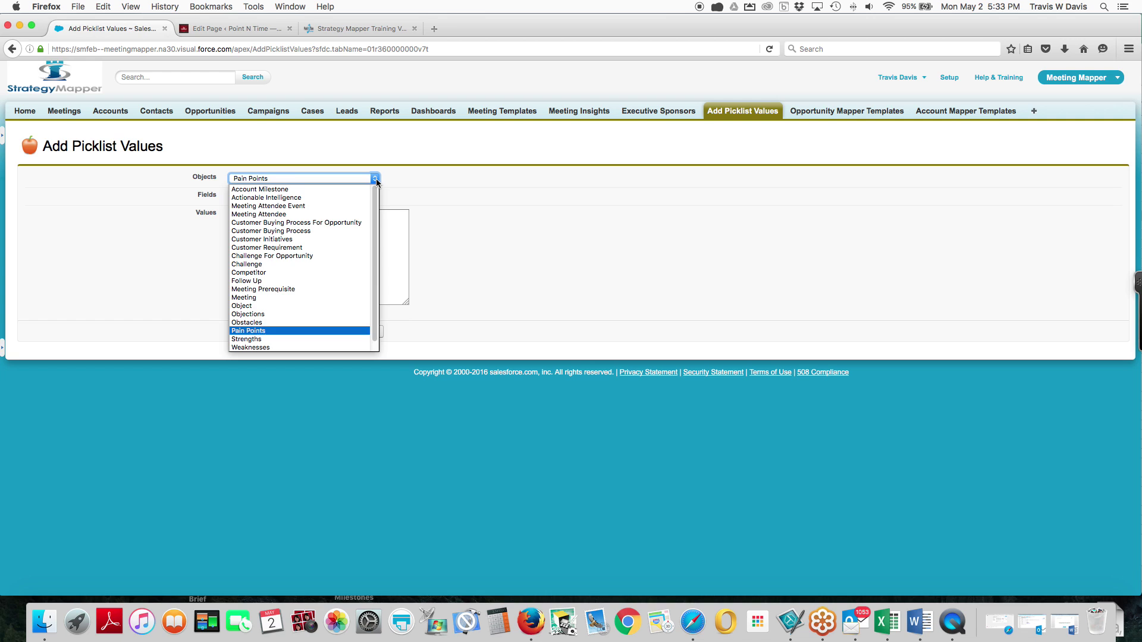
pyautogui.click(312, 339)
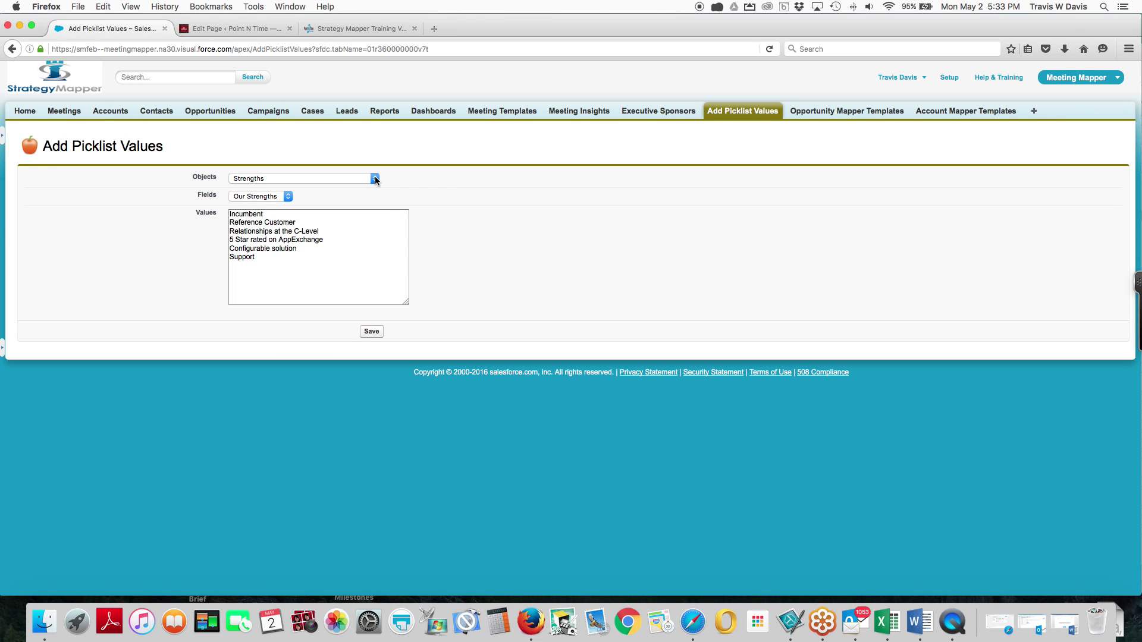
pyautogui.click(374, 179)
pyautogui.click(284, 346)
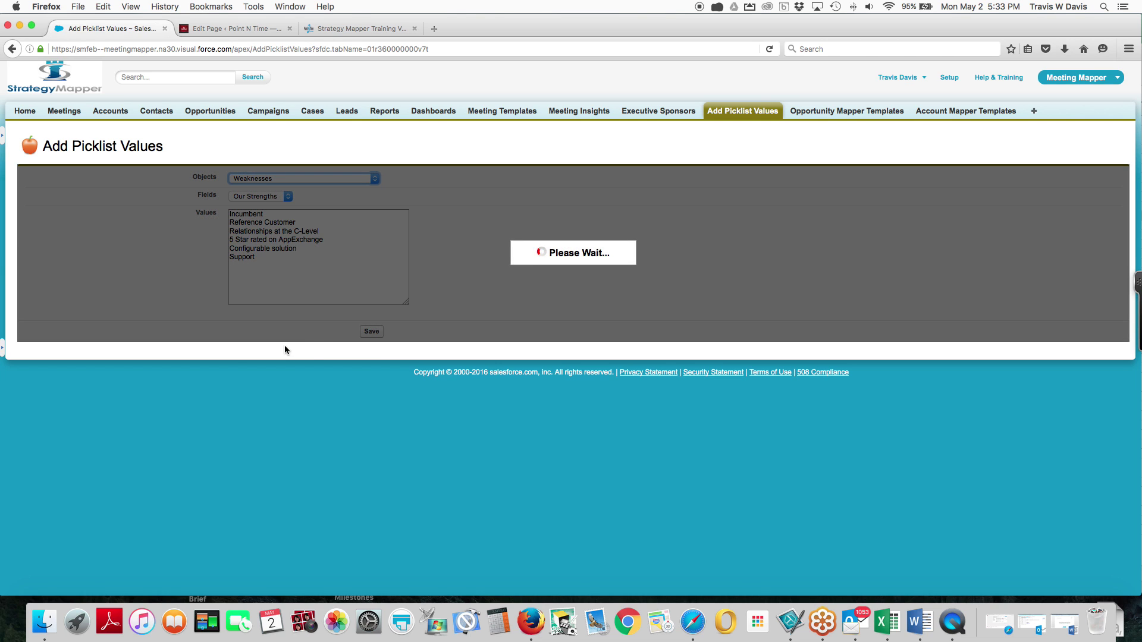
# Select the Why Buys object and place the text cursor after its last value, Reduce cost of sales by 15%.
pyautogui.click(375, 179)
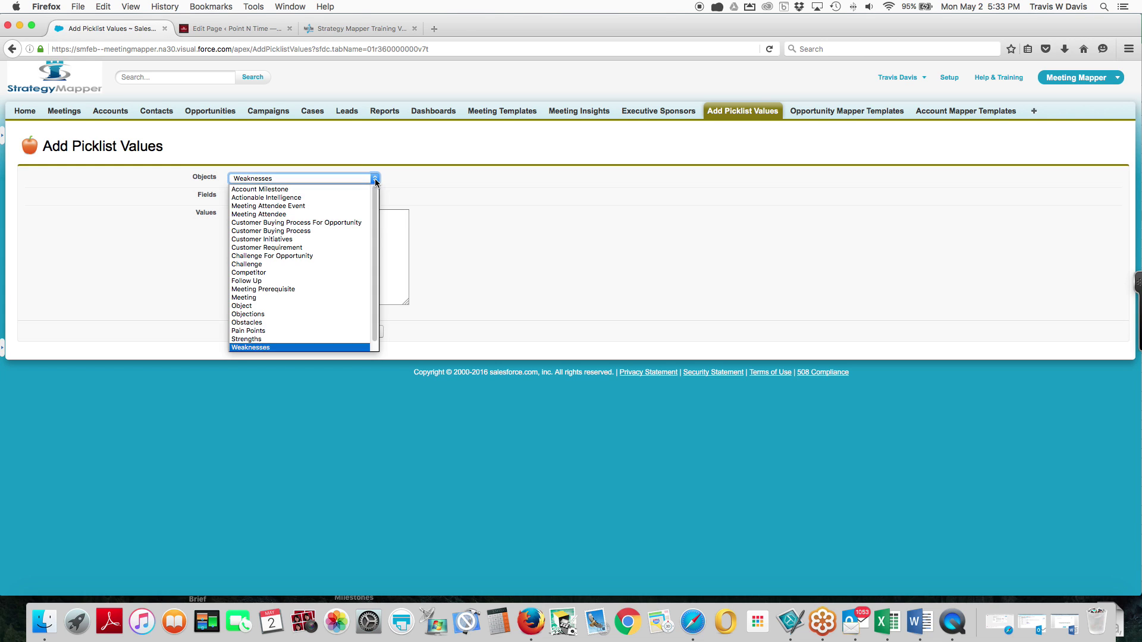
pyautogui.click(288, 347)
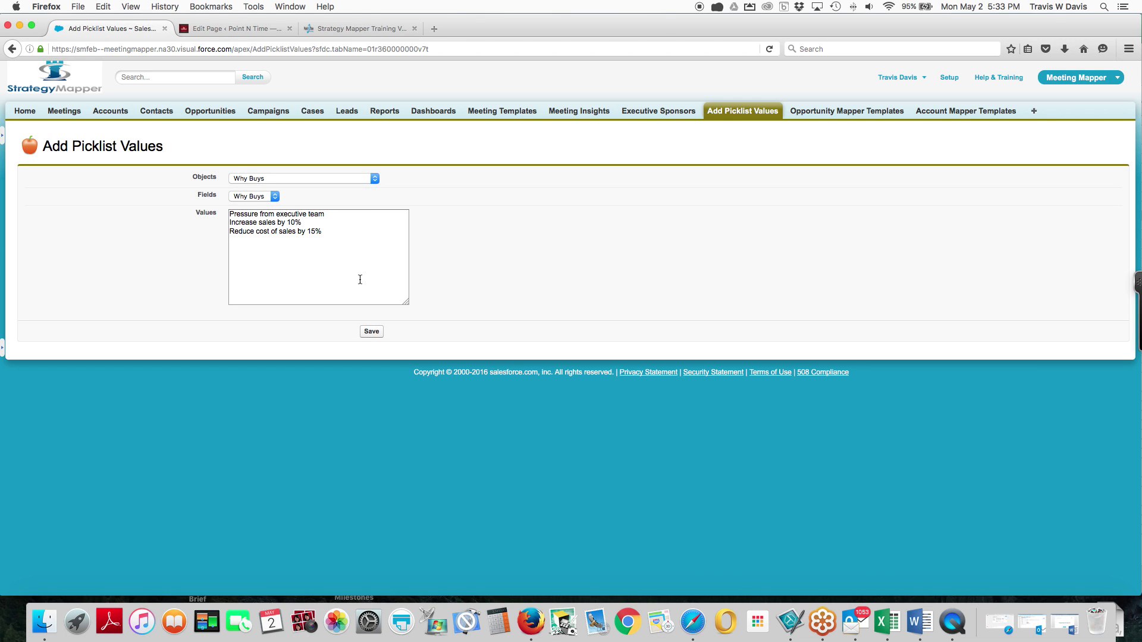
pyautogui.click(324, 231)
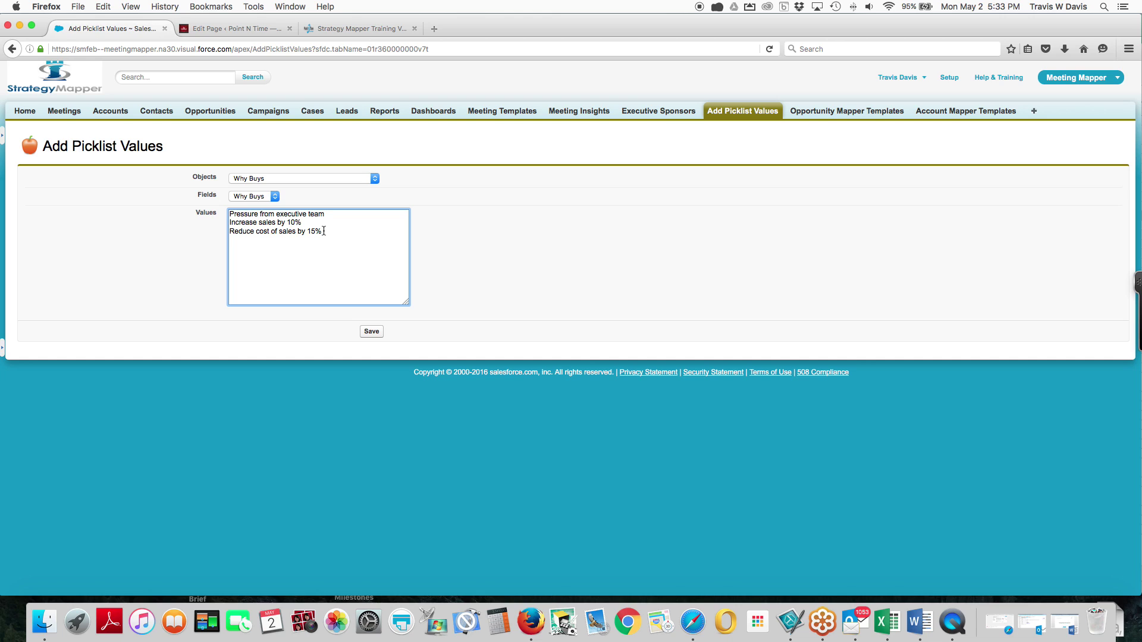